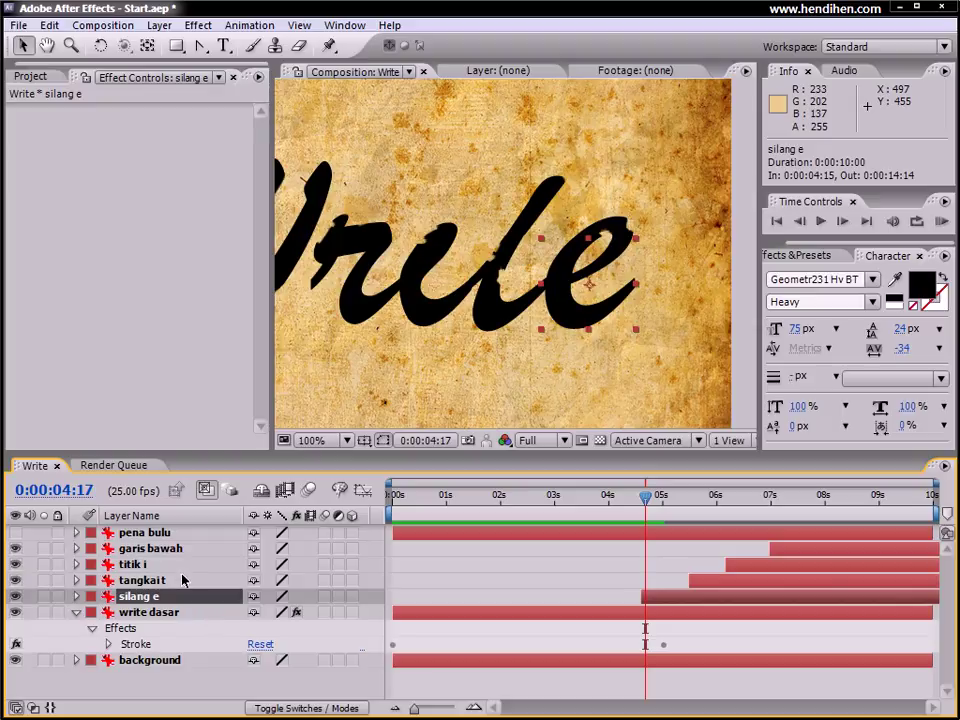
Step: Draw an open curved mask on the silang e layer along the letter e's lower stroke and adjust its bottom vertex to follow the shape
{"action": "left_click", "coordinate": [200, 45]}
{"action": "left_click", "coordinate": [255, 46]}
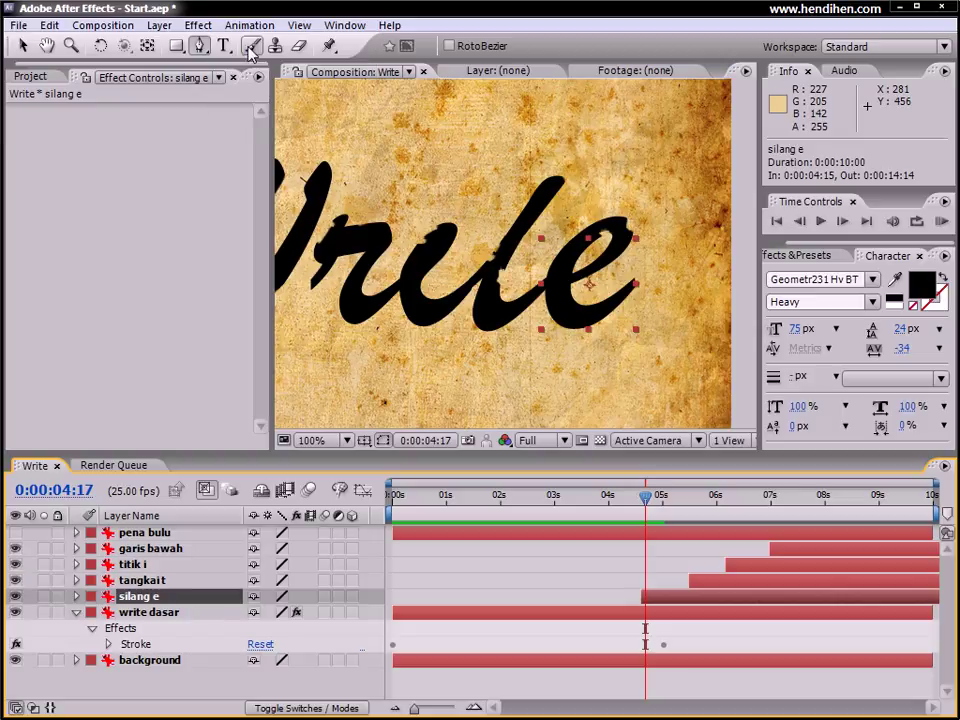
{"action": "left_click", "coordinate": [577, 246]}
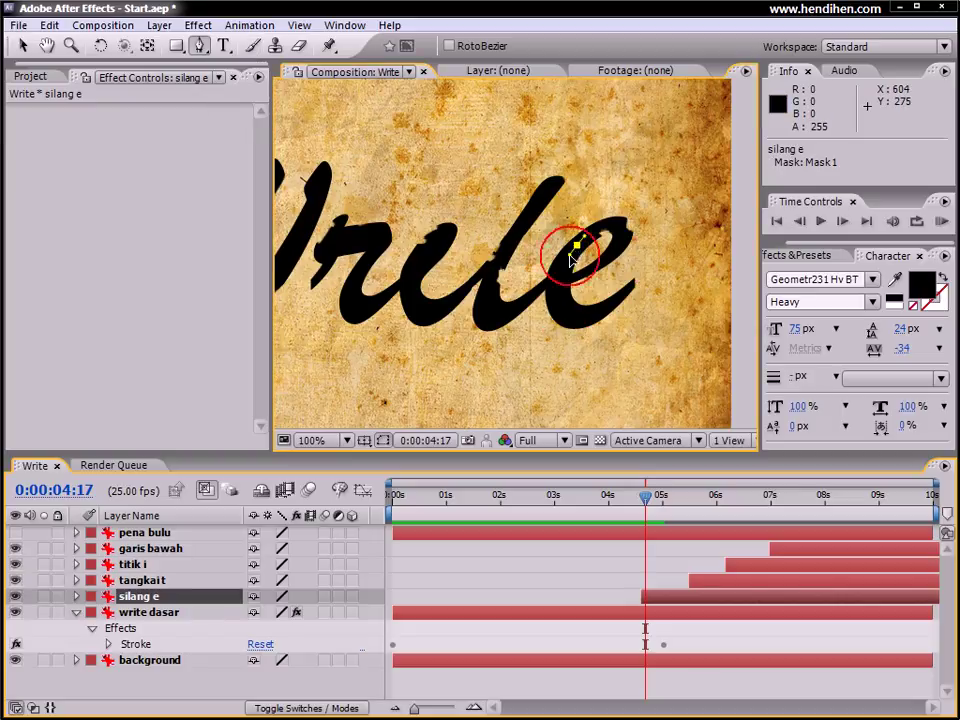
{"action": "left_click_drag", "start_coordinate": [567, 318], "coordinate": [592, 318]}
{"action": "left_click", "coordinate": [638, 279]}
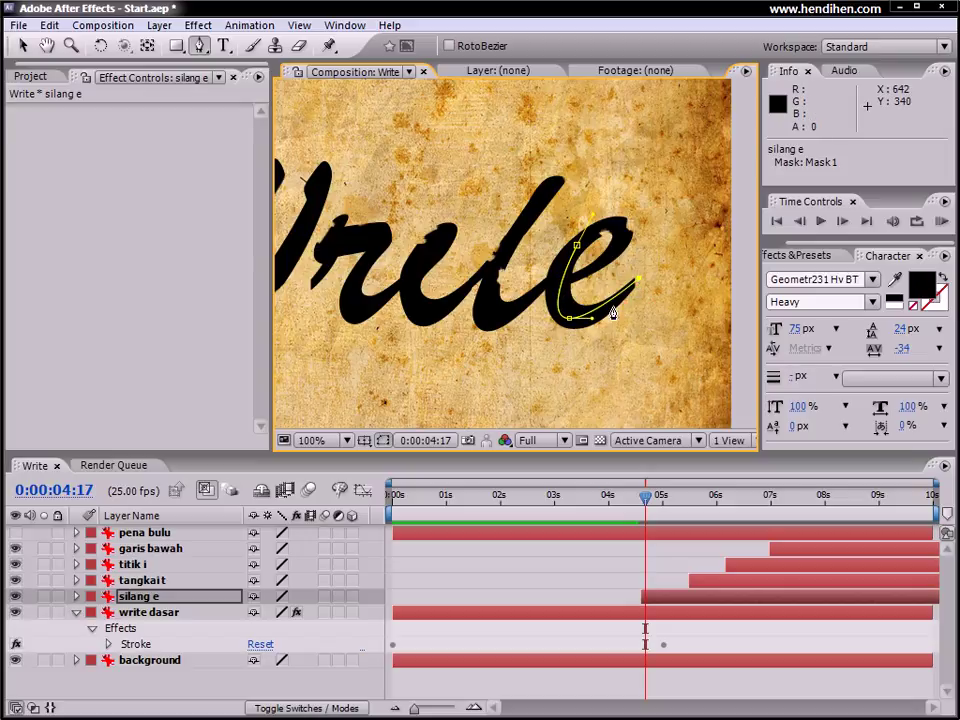
{"action": "left_click", "coordinate": [28, 46]}
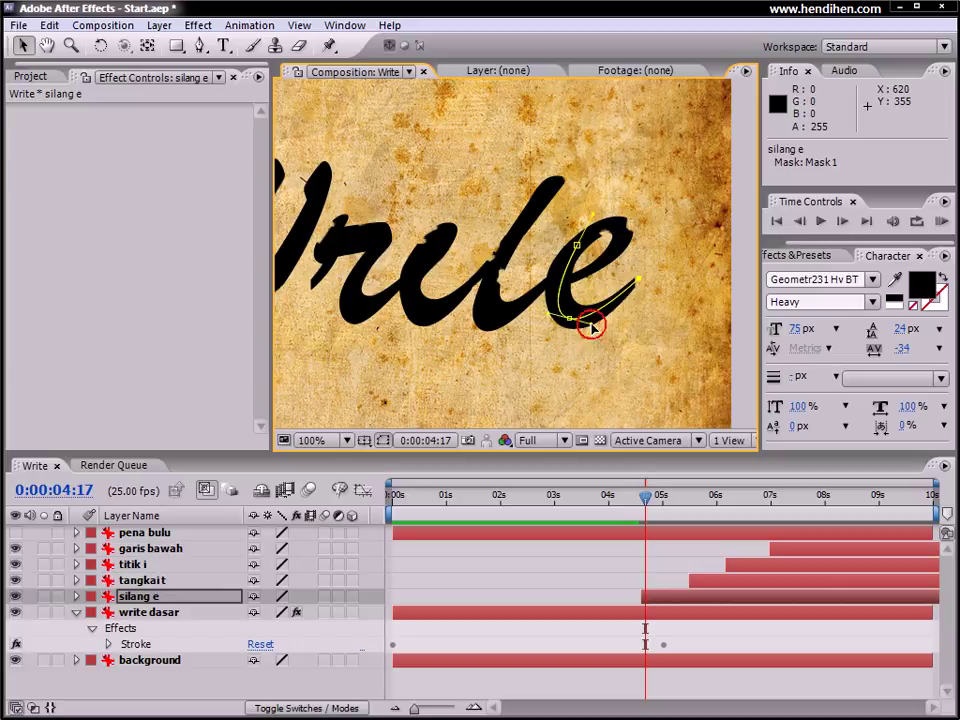
{"action": "left_click", "coordinate": [571, 320]}
{"action": "left_click_drag", "start_coordinate": [574, 323], "coordinate": [568, 317]}
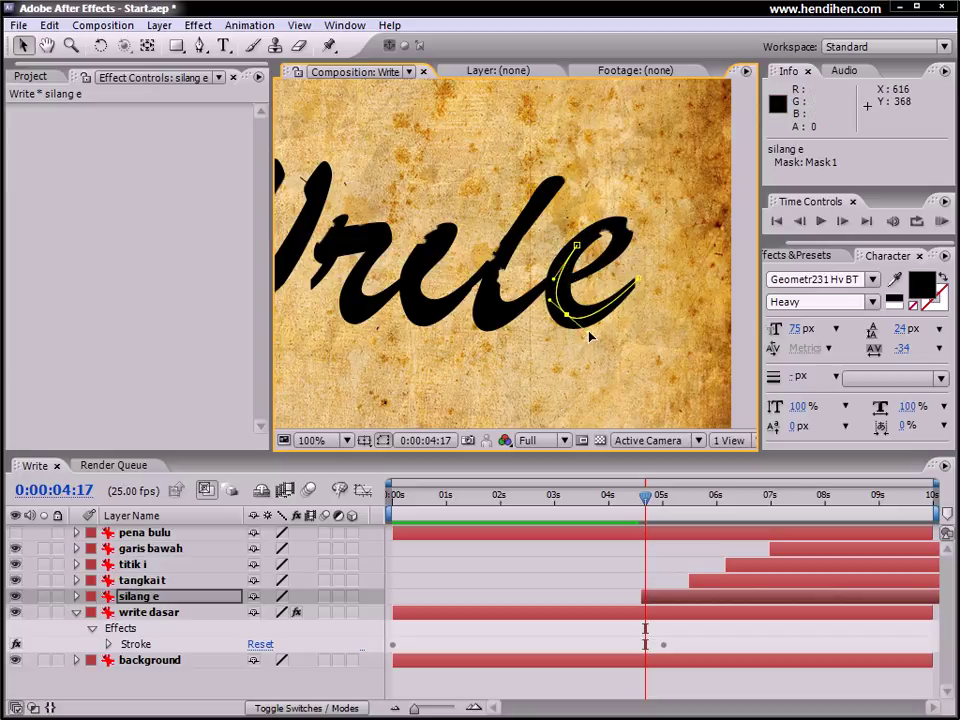
Step: Apply the Stroke effect to the silang e layer and set its brush size to 20
{"action": "left_click", "coordinate": [190, 25]}
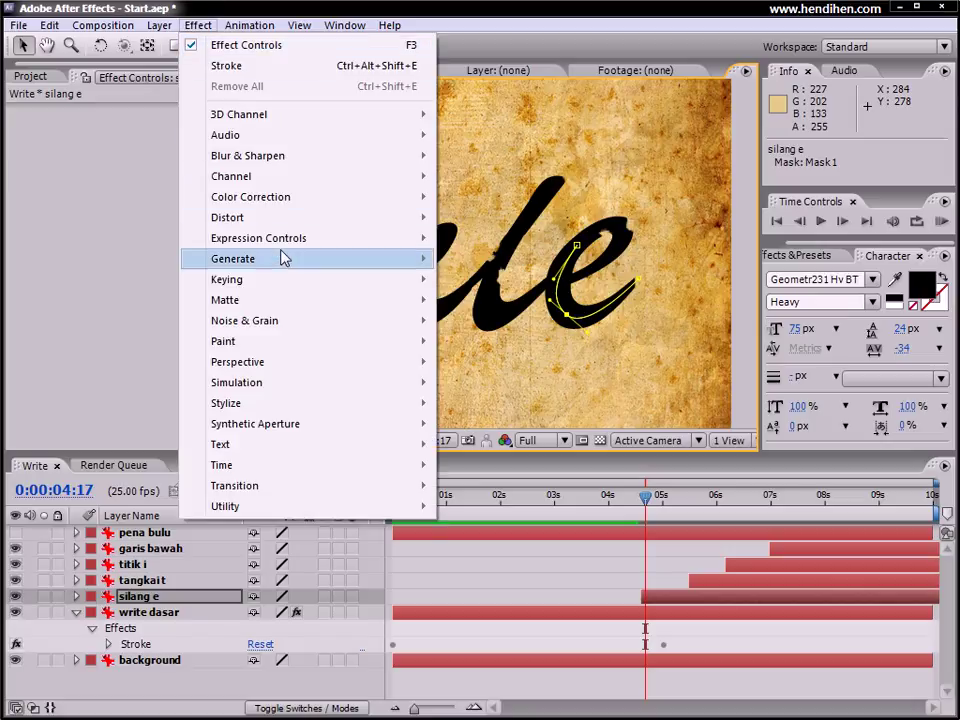
{"action": "mouse_move", "coordinate": [286, 257]}
{"action": "left_click", "coordinate": [497, 693]}
{"action": "left_click", "coordinate": [131, 206]}
{"action": "type", "text": "20"}
{"action": "key", "text": "Return"}
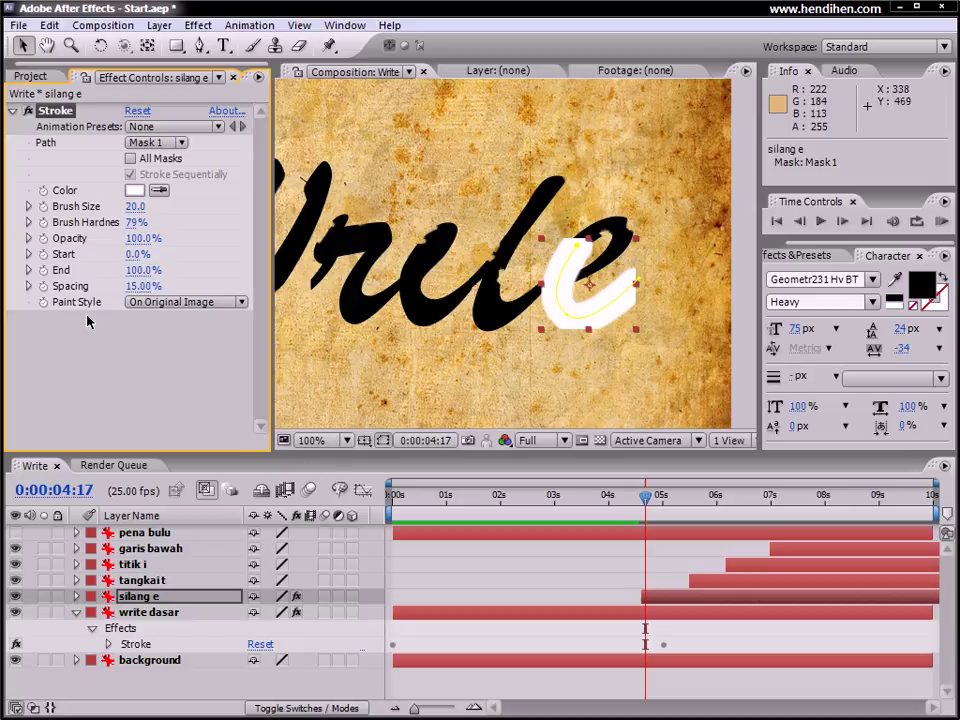
Step: Animate the silang e stroke's End from 1% at 0:00:04:17 to 100% at 0:00:05:00, revealing the layer's animated properties
{"action": "left_click_drag", "start_coordinate": [132, 277], "coordinate": [43, 270]}
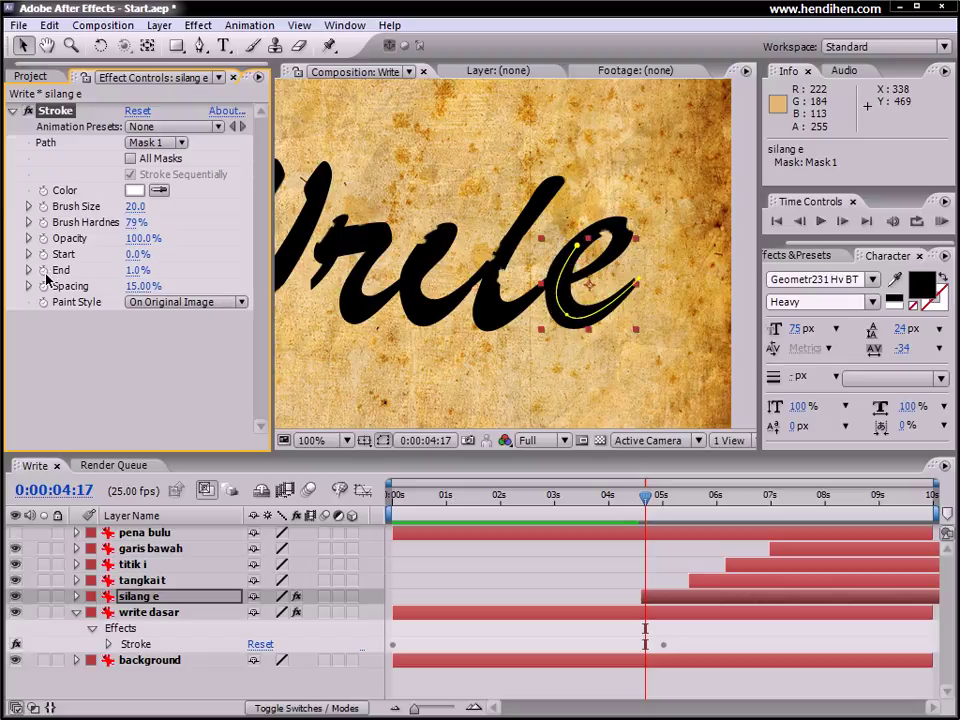
{"action": "left_click", "coordinate": [44, 271]}
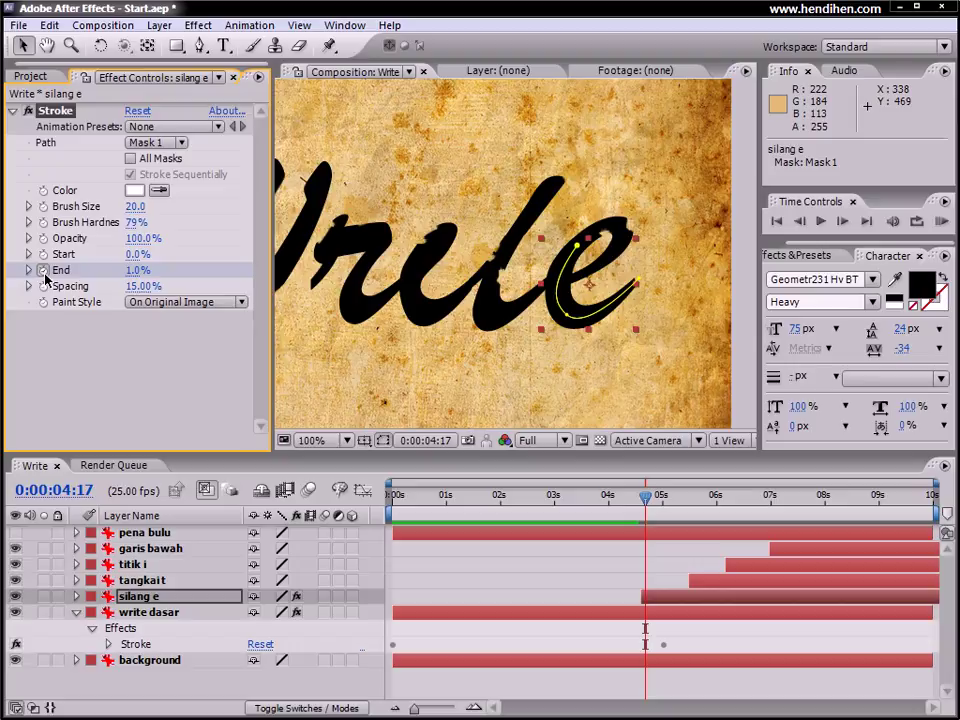
{"action": "left_click", "coordinate": [128, 595]}
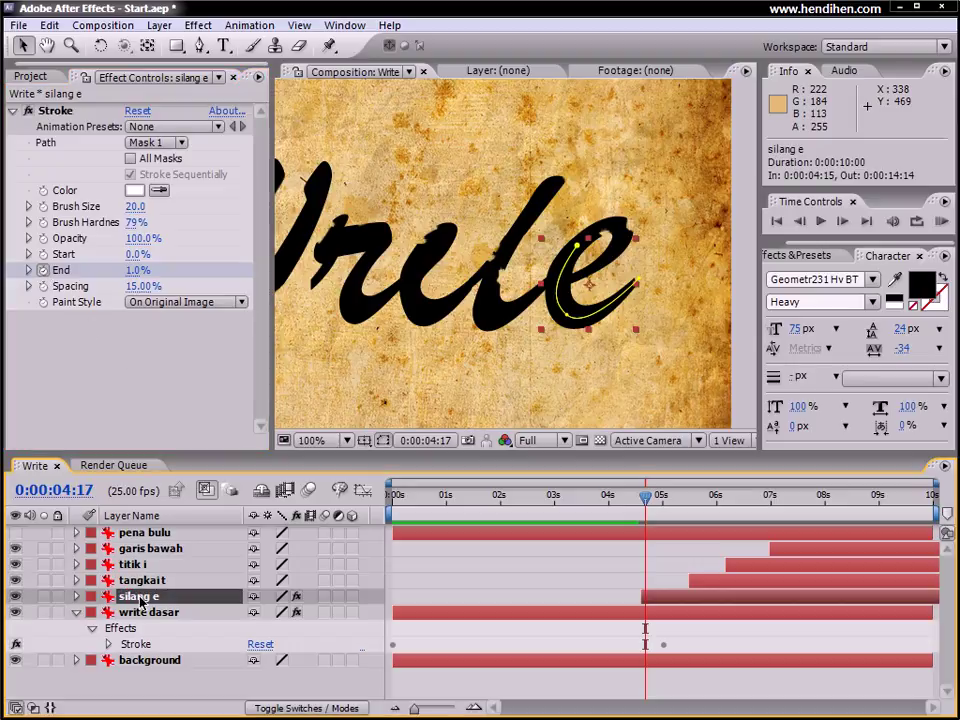
{"action": "left_click", "coordinate": [248, 25]}
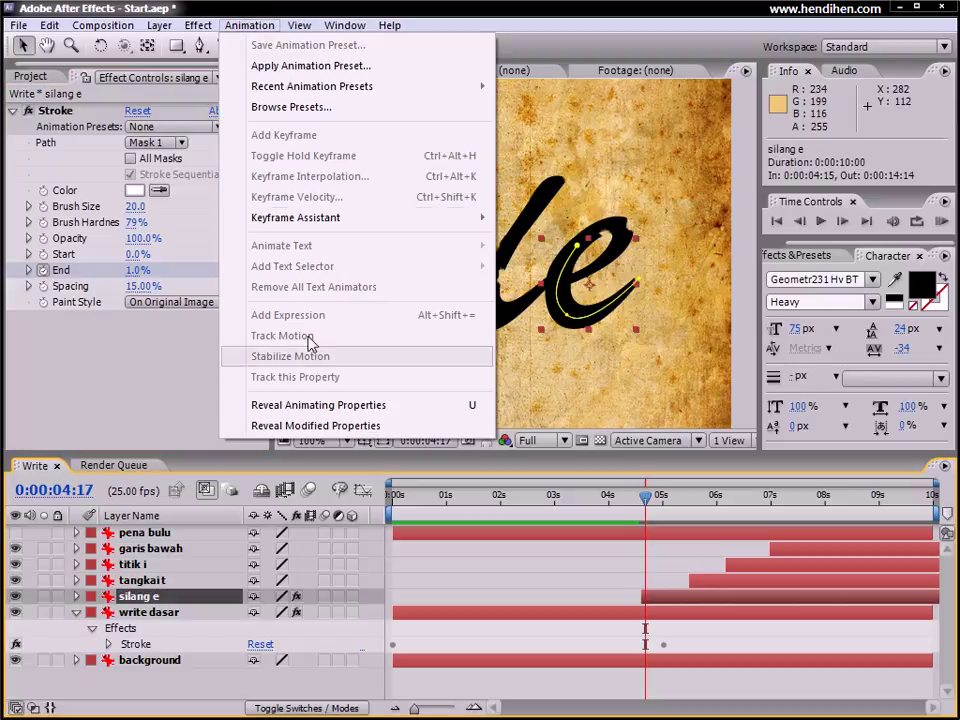
{"action": "left_click", "coordinate": [313, 405]}
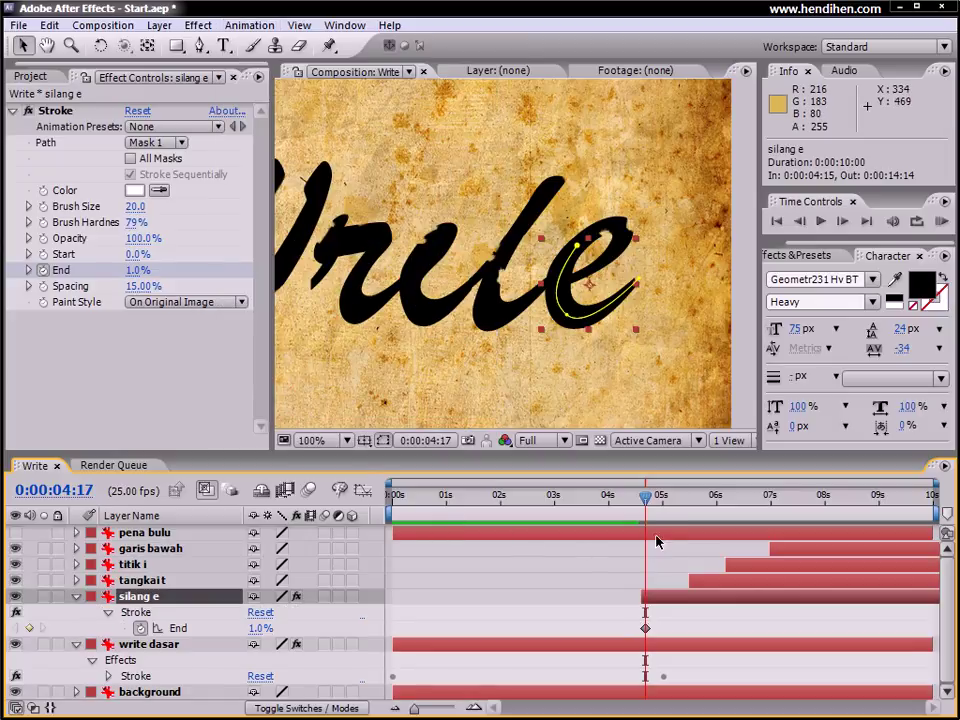
{"action": "left_click_drag", "start_coordinate": [645, 500], "coordinate": [663, 512]}
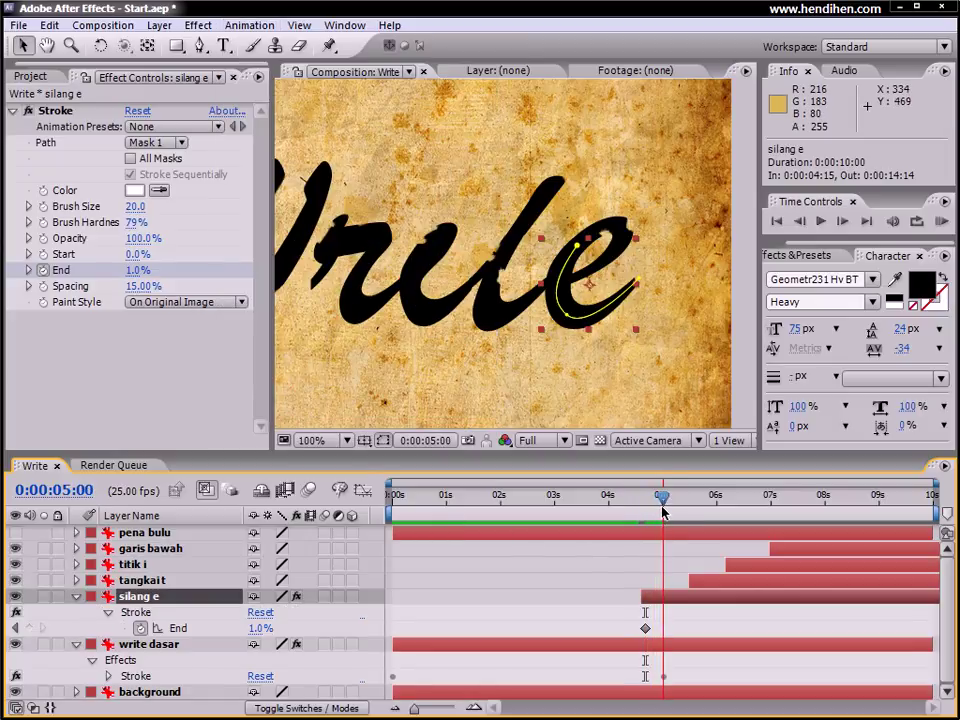
{"action": "left_click_drag", "start_coordinate": [256, 629], "coordinate": [363, 629]}
Step: Set the silang e stroke's paint style to Reveal Original Image and scrub the timeline to preview the stroke
{"action": "left_click", "coordinate": [182, 302]}
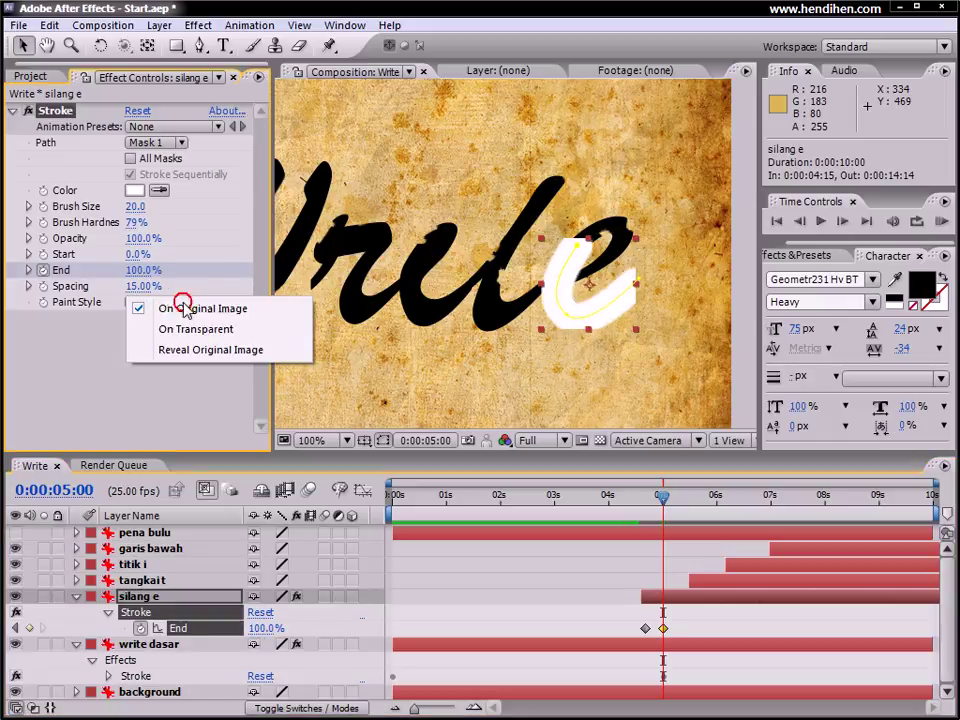
{"action": "left_click", "coordinate": [192, 350]}
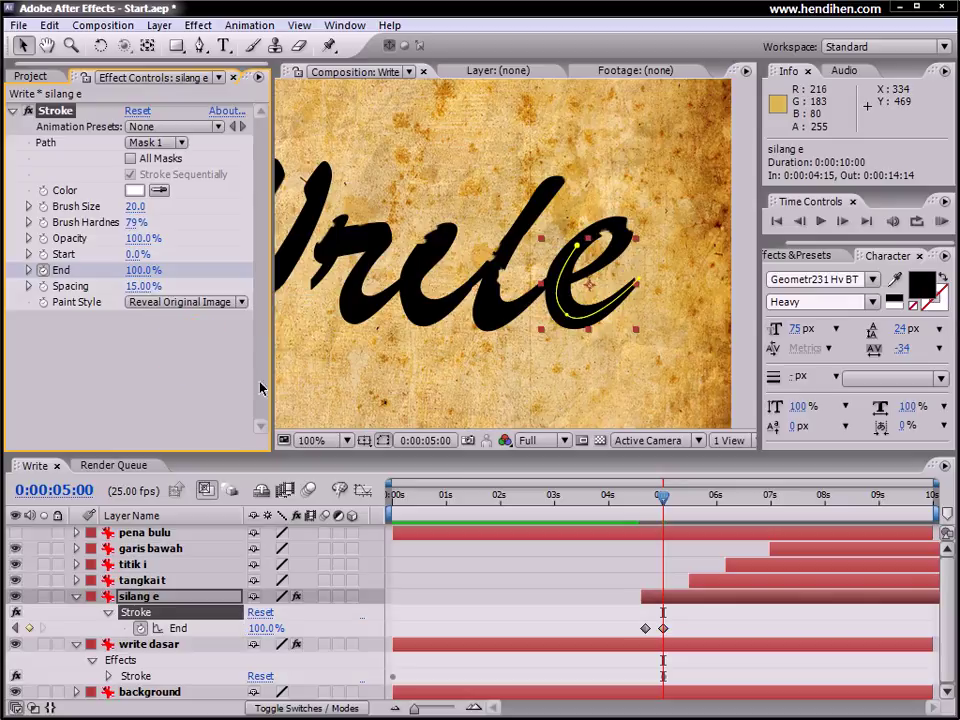
{"action": "left_click_drag", "start_coordinate": [590, 497], "coordinate": [673, 519]}
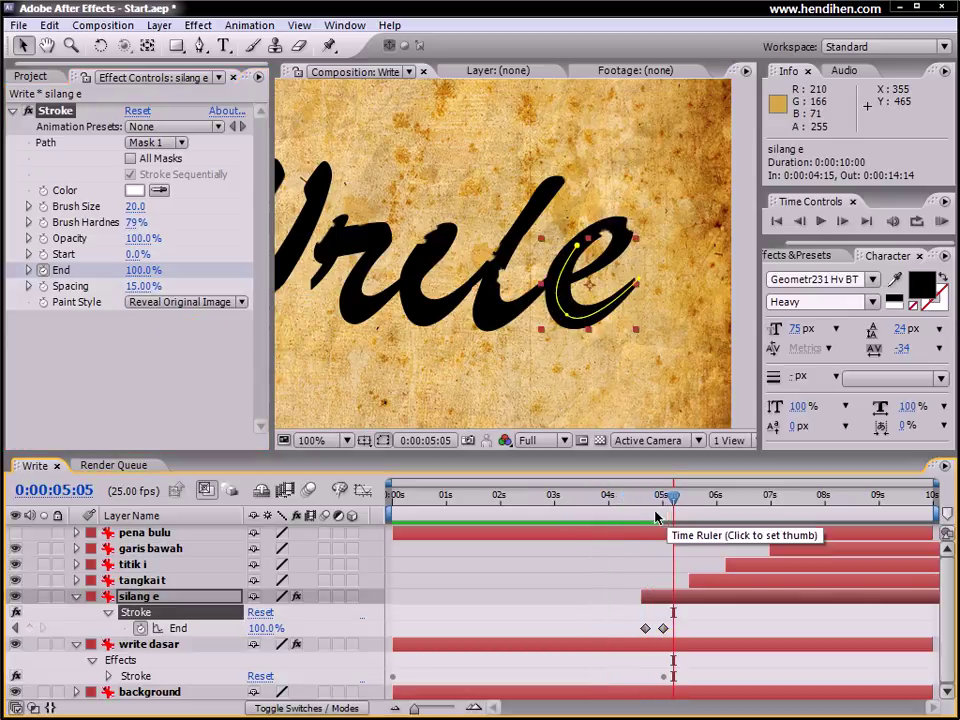
Step: Apply the Write-on effect to the tangkai t layer with the current time at 0:00:05:13, keeping the layer's original position
{"action": "left_click", "coordinate": [142, 580]}
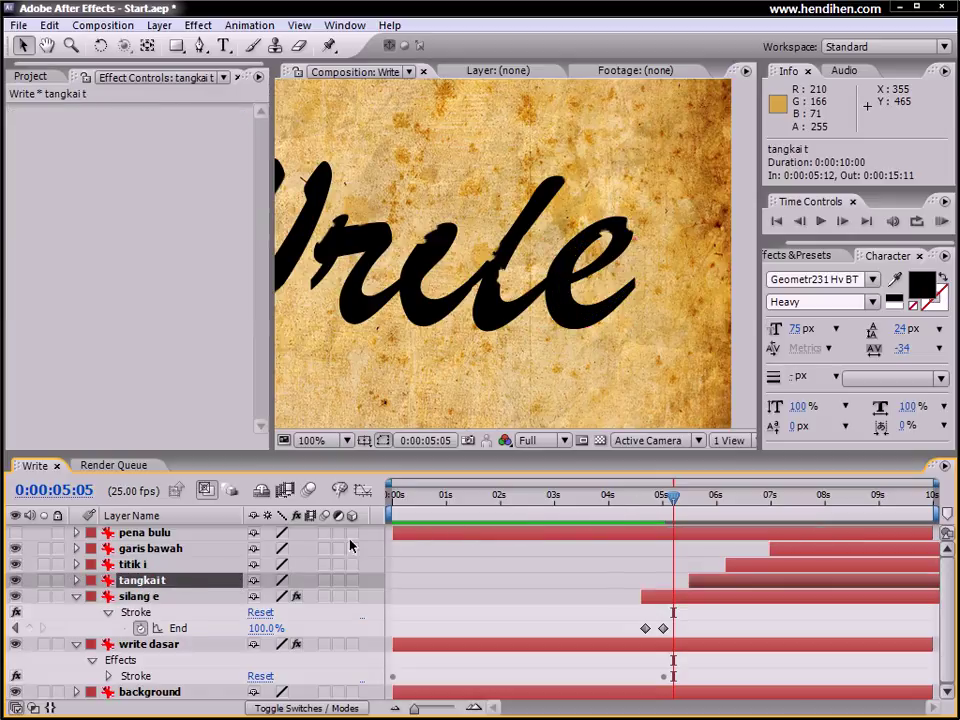
{"action": "mouse_move", "coordinate": [675, 499]}
{"action": "left_mouse_down"}
{"action": "mouse_move", "coordinate": [711, 499]}
{"action": "mouse_move", "coordinate": [665, 509]}
{"action": "mouse_move", "coordinate": [700, 511]}
{"action": "mouse_move", "coordinate": [692, 510]}
{"action": "left_mouse_up"}
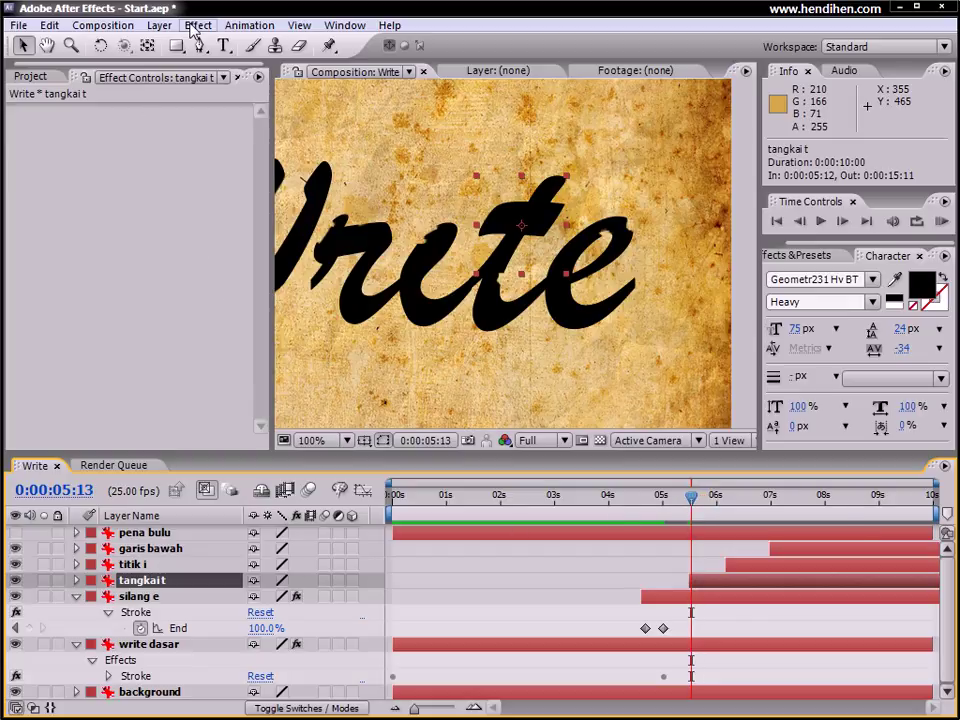
{"action": "mouse_move", "coordinate": [504, 221]}
{"action": "left_mouse_down"}
{"action": "mouse_move", "coordinate": [561, 242]}
{"action": "mouse_move", "coordinate": [541, 199]}
{"action": "left_mouse_up"}
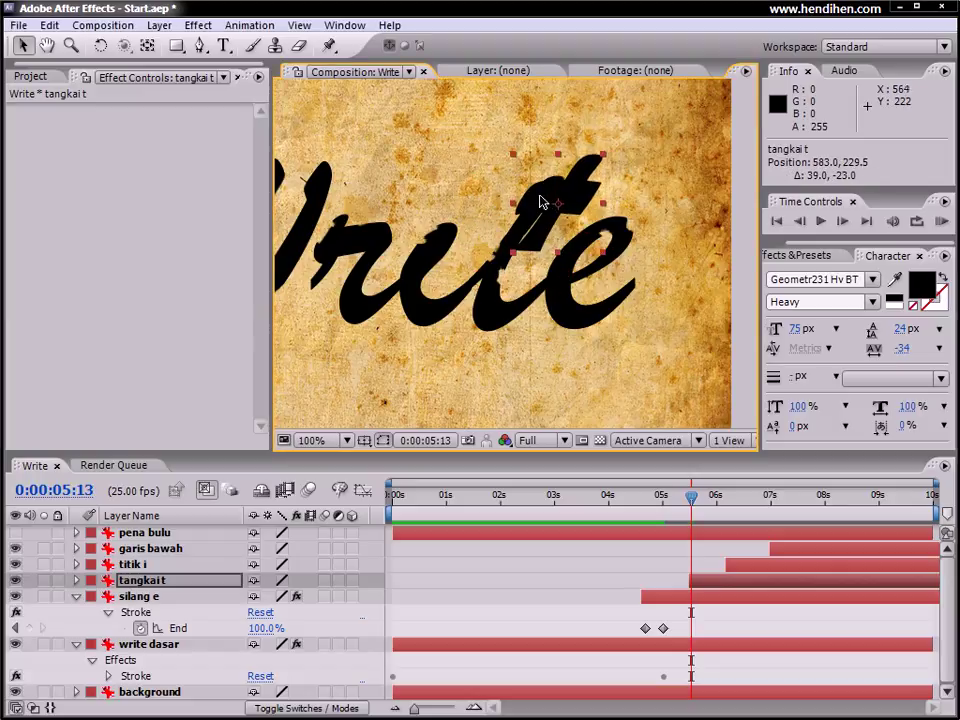
{"action": "key", "text": "ctrl+z"}
{"action": "left_click", "coordinate": [197, 25]}
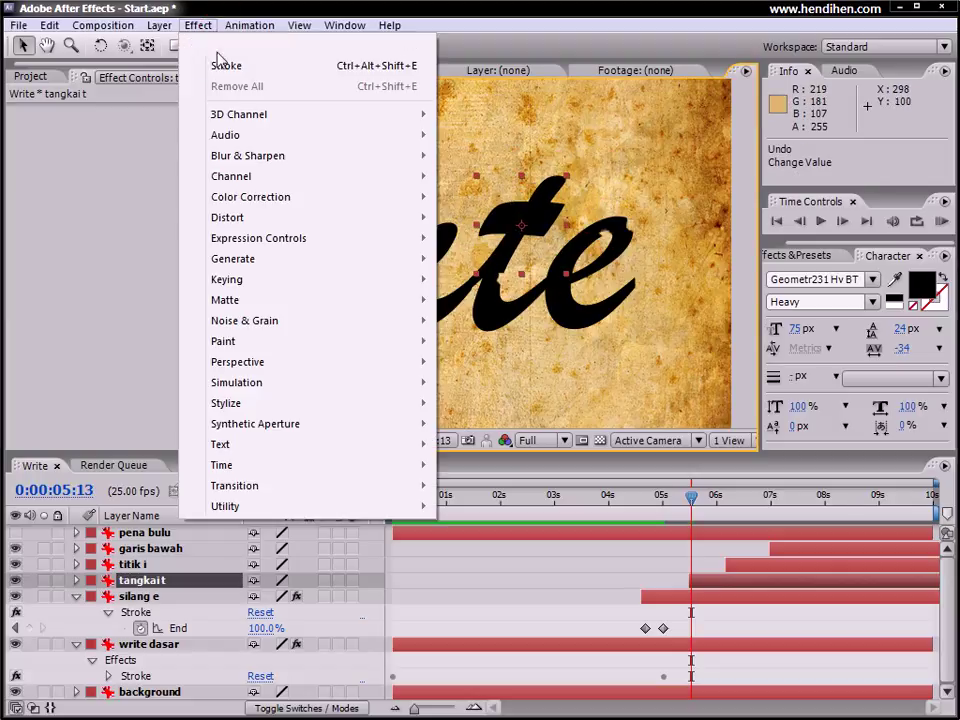
{"action": "left_click", "coordinate": [283, 401]}
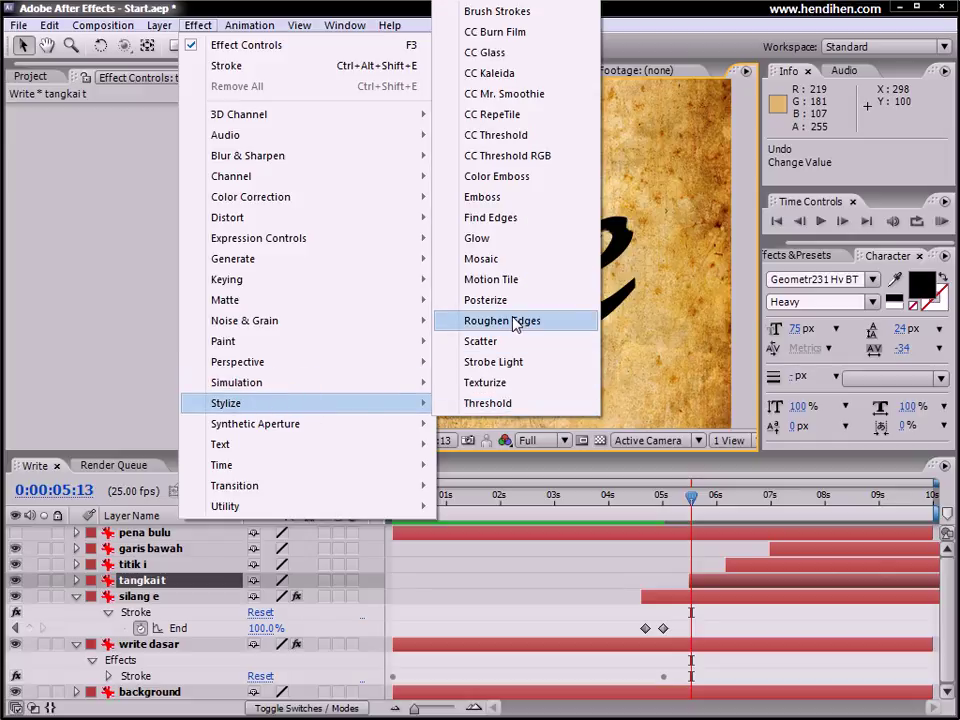
{"action": "mouse_move", "coordinate": [403, 259]}
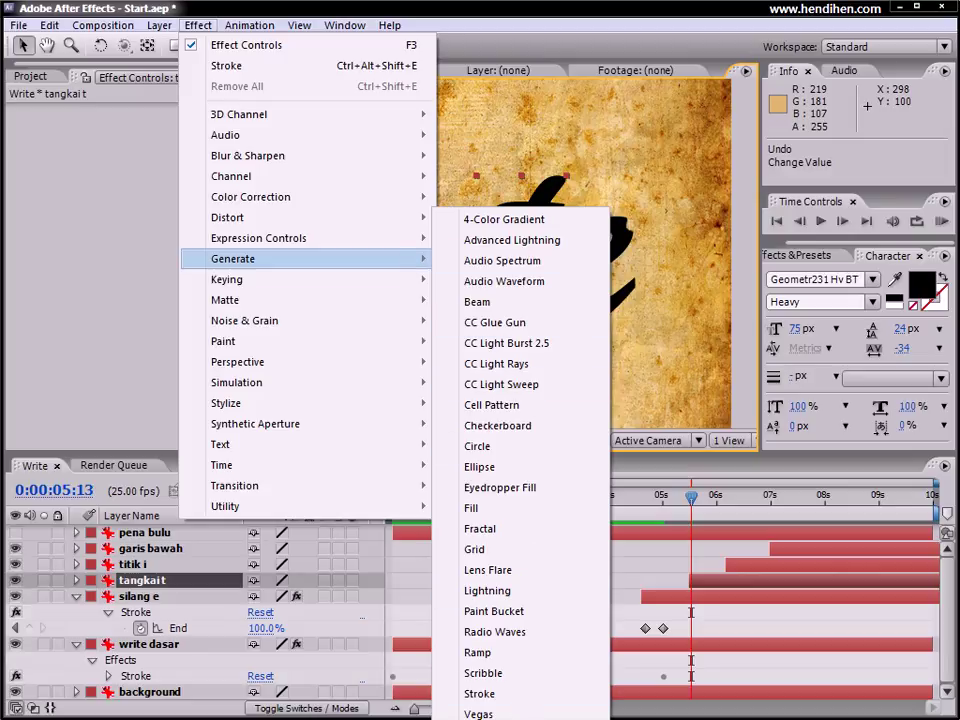
{"action": "left_click", "coordinate": [480, 716]}
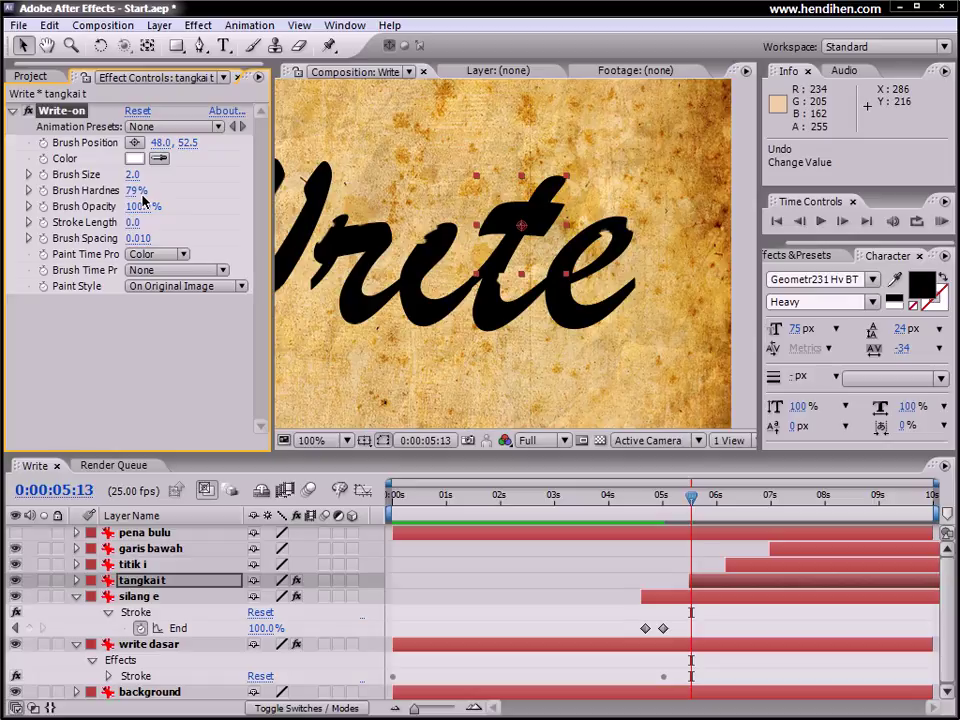
Step: Animate the Write-on brush position across the t's crossbar from 4.0, 52.5 at 0:00:05:13 to 88.0, 47.5 at 0:00:06:00
{"action": "left_click_drag", "start_coordinate": [158, 149], "coordinate": [120, 147]}
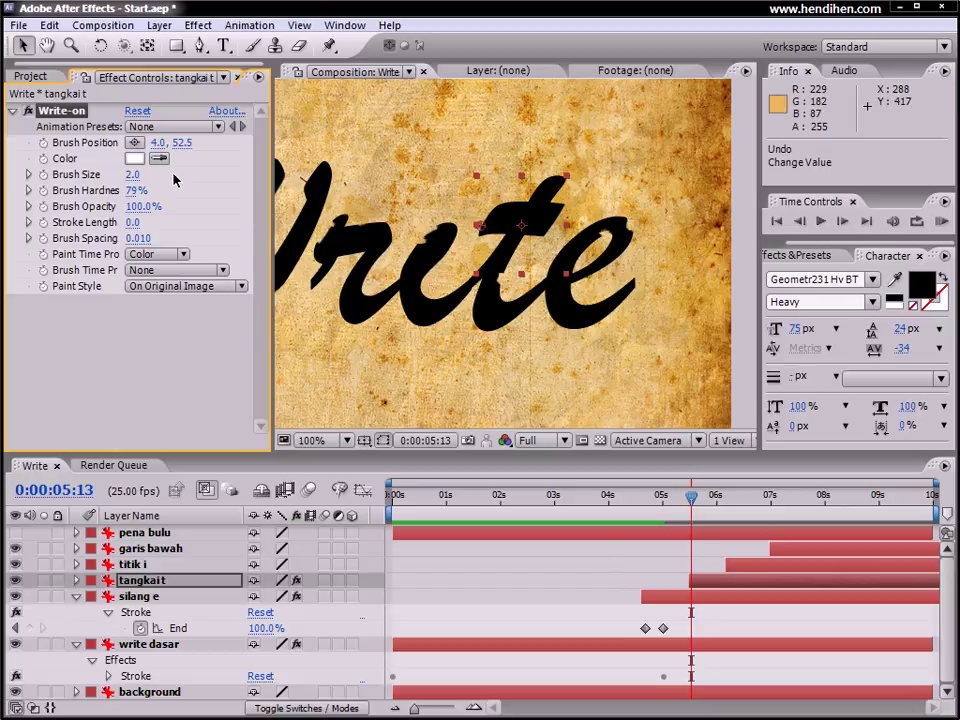
{"action": "left_click", "coordinate": [44, 145]}
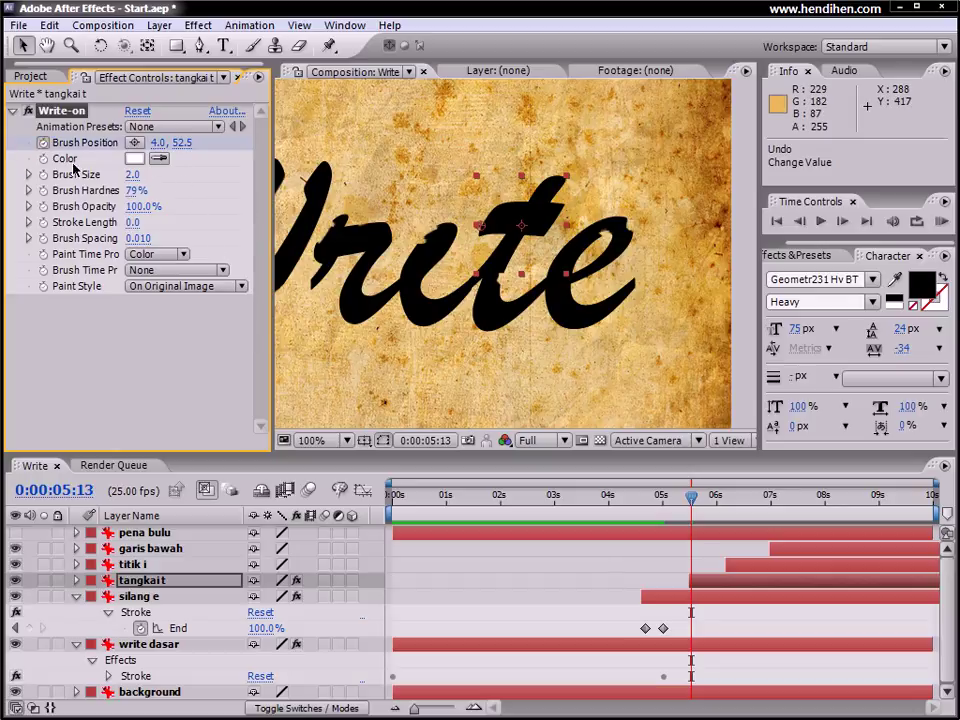
{"action": "left_click_drag", "start_coordinate": [697, 503], "coordinate": [718, 501]}
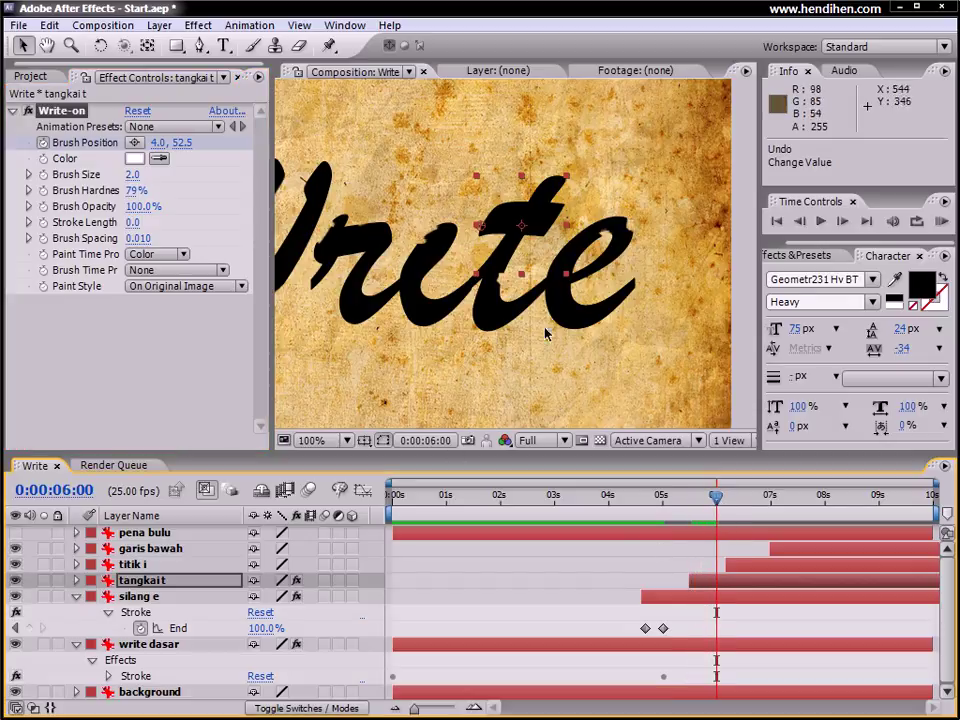
{"action": "mouse_move", "coordinate": [158, 145]}
{"action": "left_mouse_down"}
{"action": "mouse_move", "coordinate": [239, 156]}
{"action": "mouse_move", "coordinate": [236, 165]}
{"action": "mouse_move", "coordinate": [184, 148]}
{"action": "left_mouse_up"}
{"action": "left_click_drag", "start_coordinate": [560, 220], "coordinate": [566, 220]}
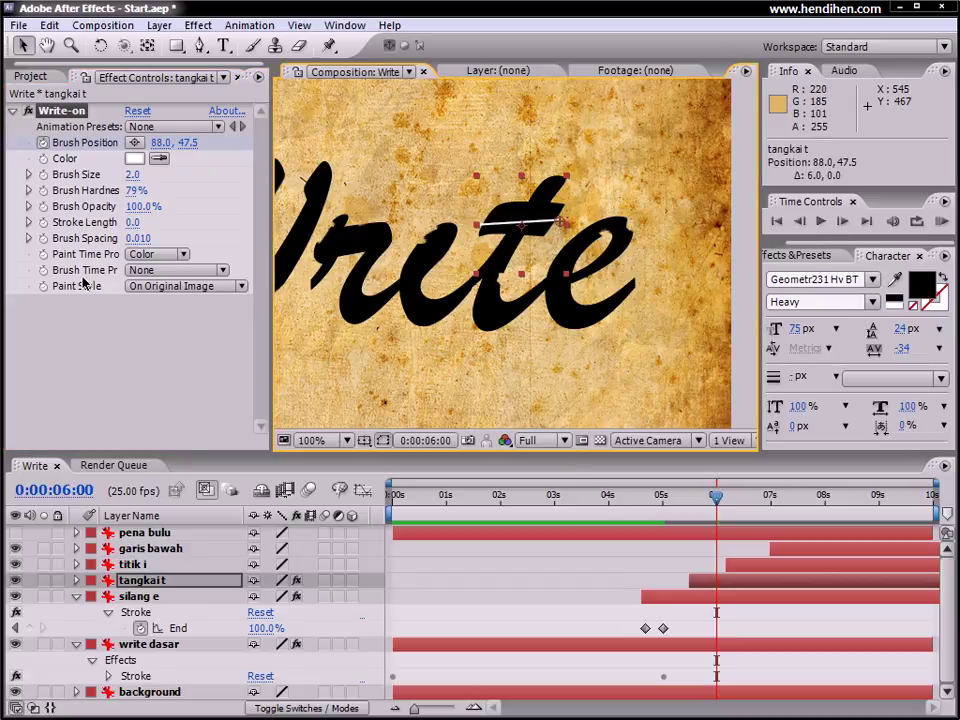
Step: Reveal the tangkai t layer's animated properties and move the first brush position keyframe to 5.0, 44.5
{"action": "left_click", "coordinate": [173, 585]}
{"action": "left_click", "coordinate": [249, 25]}
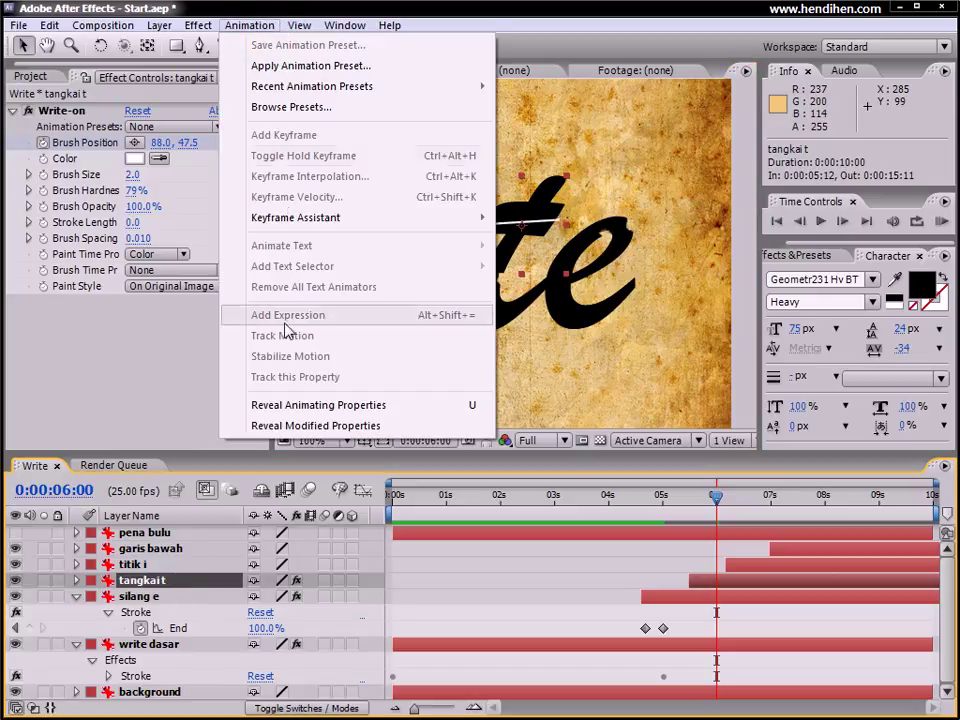
{"action": "left_click", "coordinate": [272, 405]}
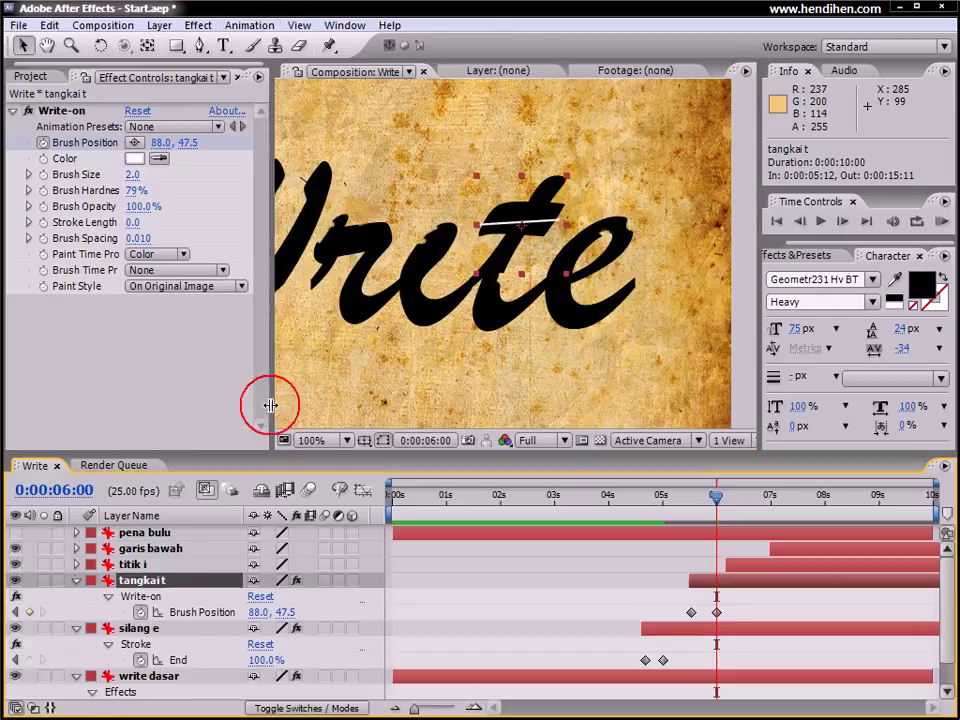
{"action": "left_click", "coordinate": [14, 612]}
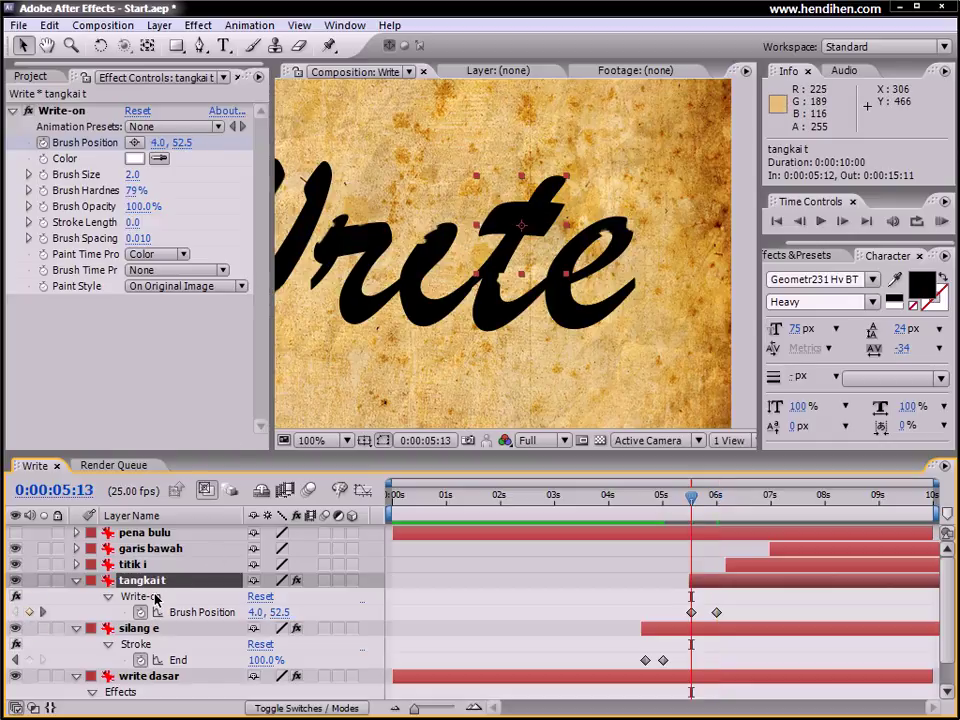
{"action": "left_click", "coordinate": [150, 597]}
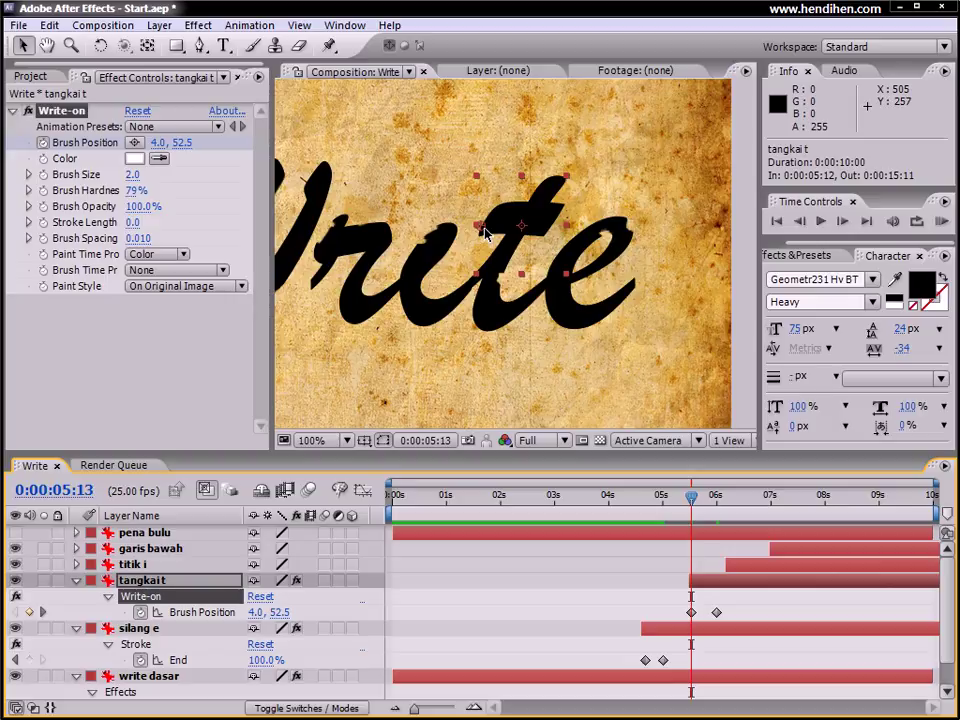
{"action": "left_click_drag", "start_coordinate": [484, 229], "coordinate": [486, 222]}
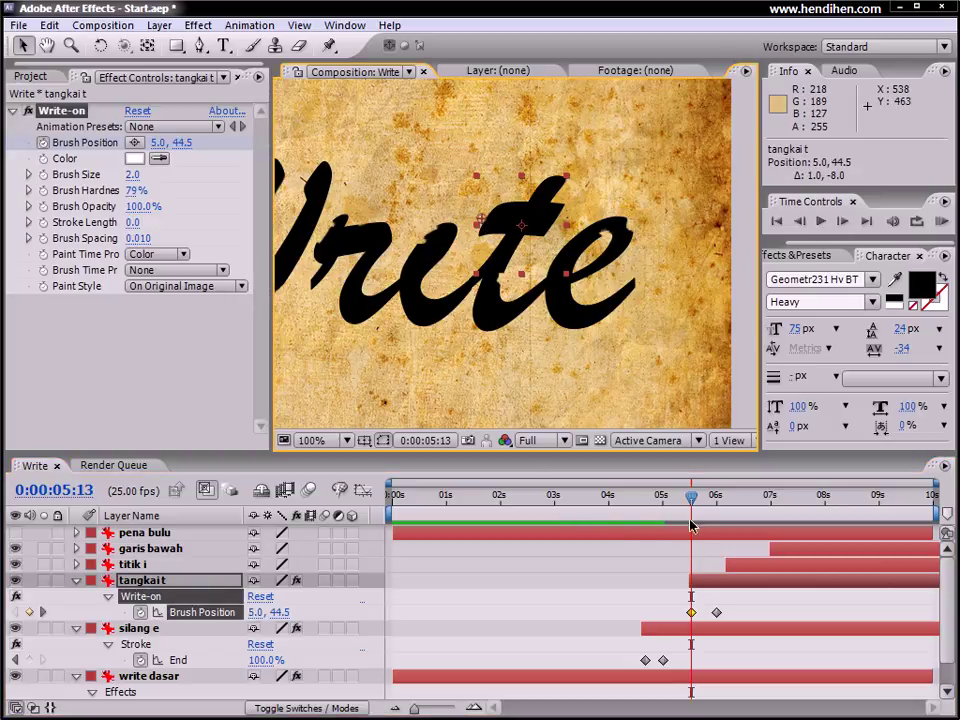
Step: Enlarge the Write-on brush size to 24.9 so it covers the crossbar, and scrub the timeline to check the coverage
{"action": "left_click_drag", "start_coordinate": [692, 499], "coordinate": [716, 505]}
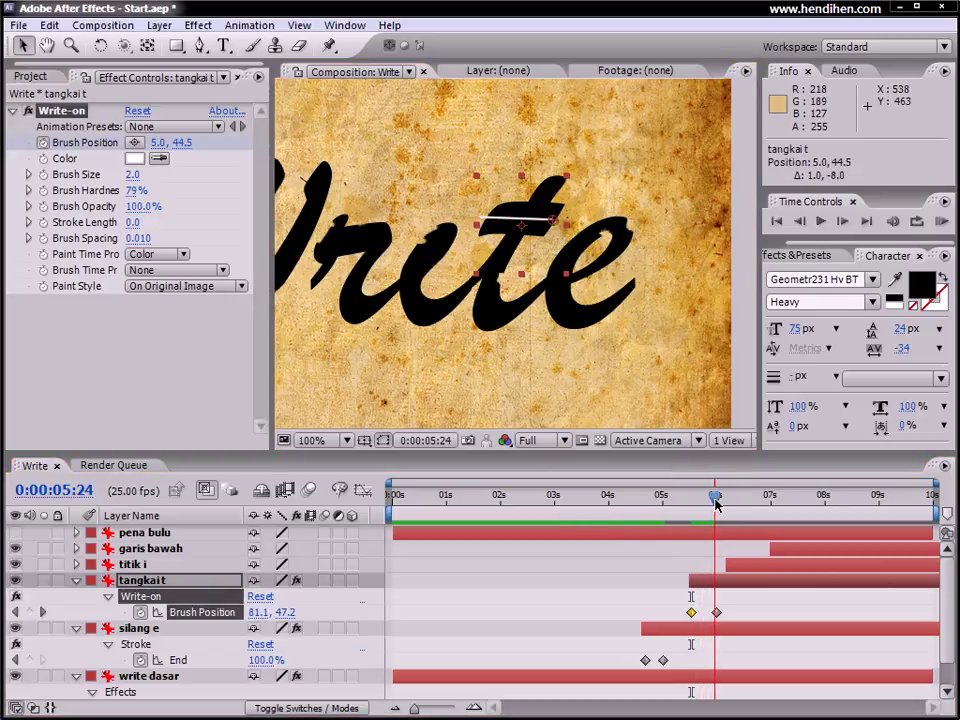
{"action": "left_click_drag", "start_coordinate": [130, 176], "coordinate": [362, 193]}
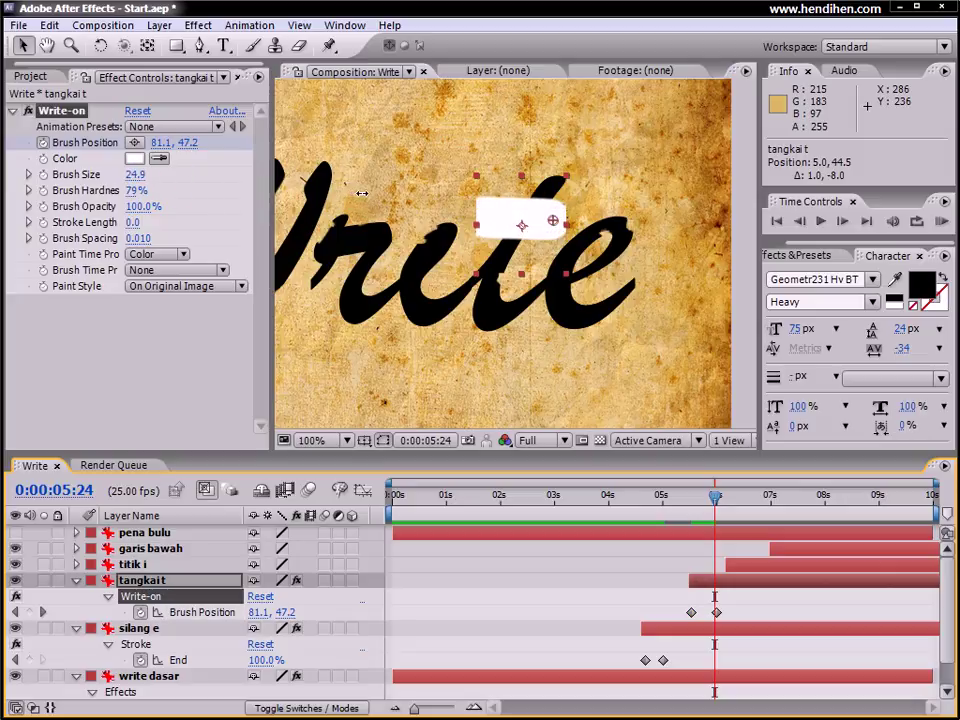
{"action": "left_click", "coordinate": [657, 497]}
{"action": "left_click_drag", "start_coordinate": [657, 497], "coordinate": [725, 497]}
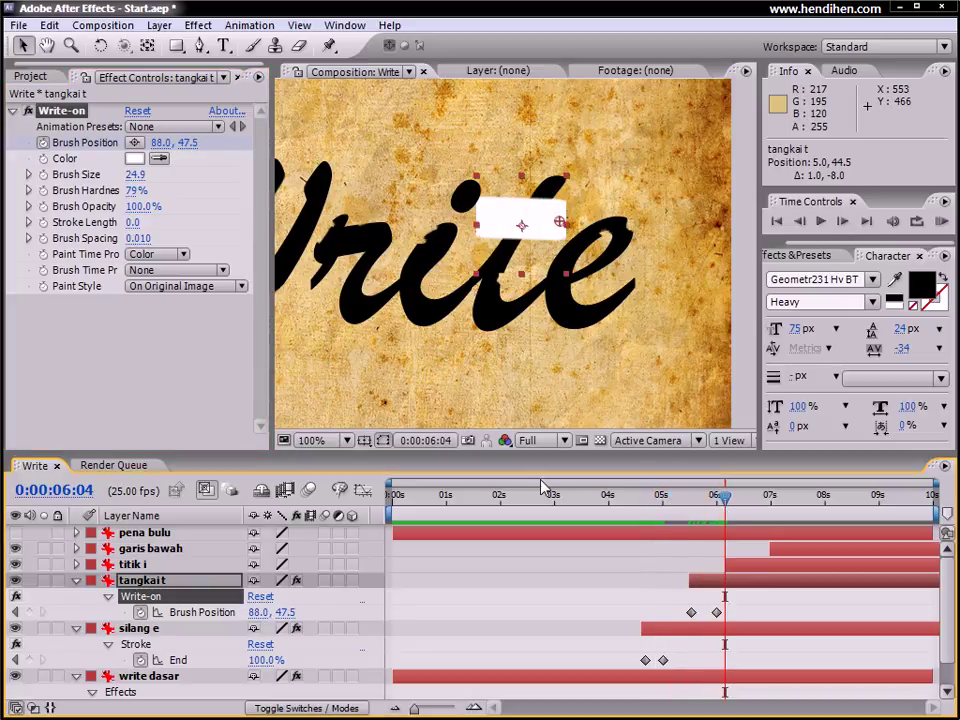
Step: Set the tangkai t Write-on paint style to Reveal Original Image and scrub the timeline to check the crossbar reveal
{"action": "left_click", "coordinate": [163, 286]}
{"action": "left_click", "coordinate": [184, 335]}
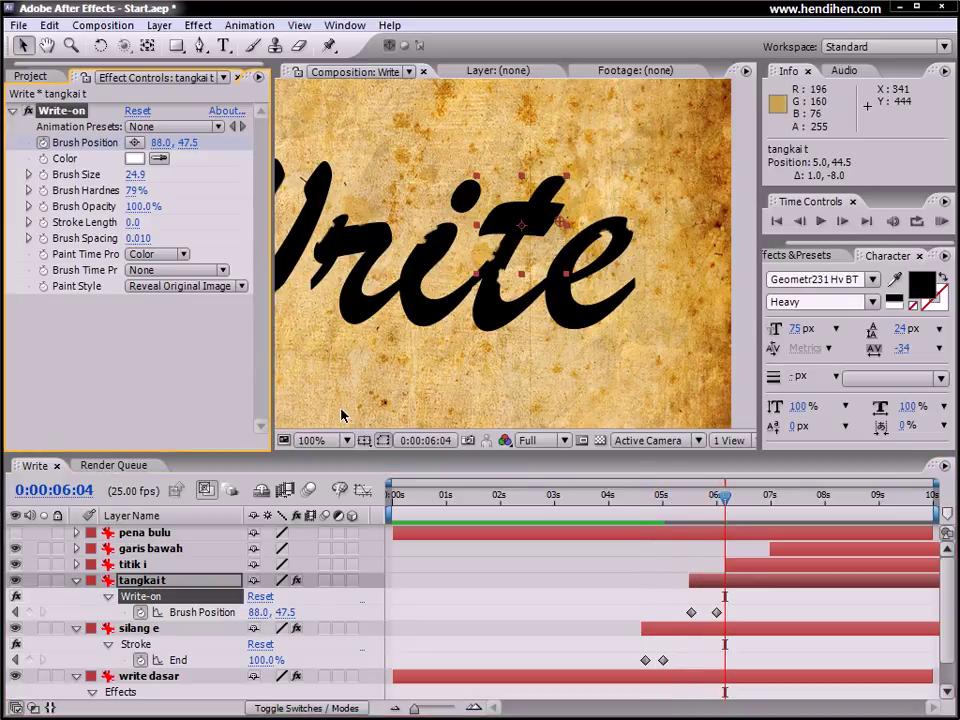
{"action": "mouse_move", "coordinate": [600, 497]}
{"action": "left_mouse_down"}
{"action": "mouse_move", "coordinate": [658, 497]}
{"action": "mouse_move", "coordinate": [740, 526]}
{"action": "left_mouse_up"}
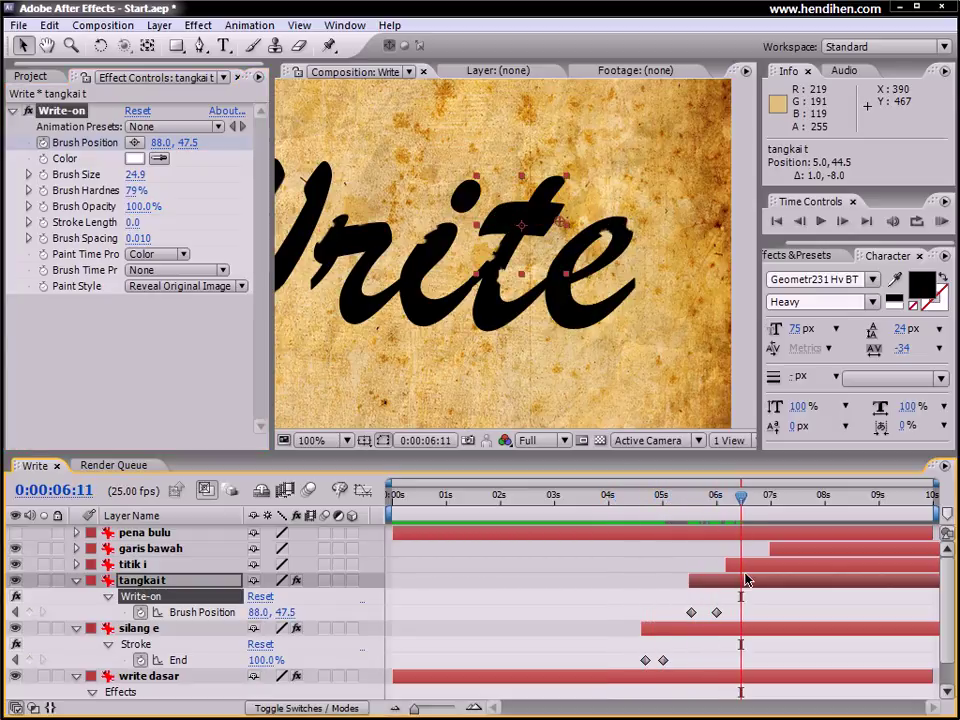
Step: Shift the titik i layer to start at 0:00:06:08 and scrub the timeline to check when the dot appears
{"action": "left_click", "coordinate": [755, 566]}
{"action": "left_click", "coordinate": [717, 503]}
{"action": "left_click_drag", "start_coordinate": [720, 512], "coordinate": [751, 510]}
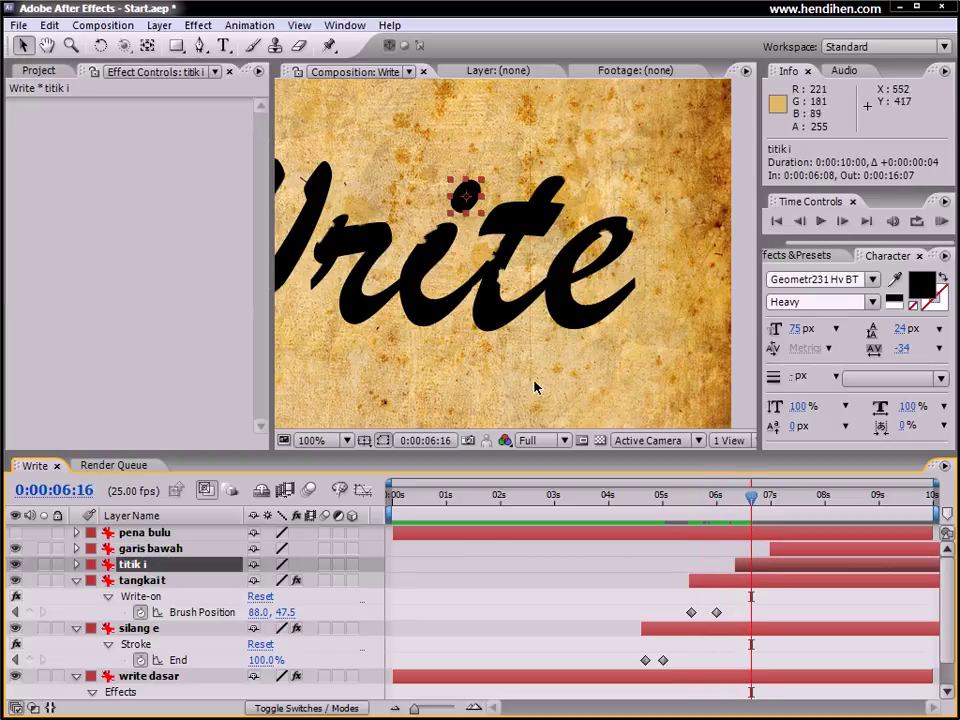
Step: Apply the Write-on effect to the garis bawah layer with the current time at 0:00:07:00
{"action": "left_click", "coordinate": [225, 548]}
{"action": "key", "text": "h"}
{"action": "left_click_drag", "start_coordinate": [392, 360], "coordinate": [512, 328]}
{"action": "key", "text": "v"}
{"action": "key", "text": "comma"}
{"action": "key", "text": "comma"}
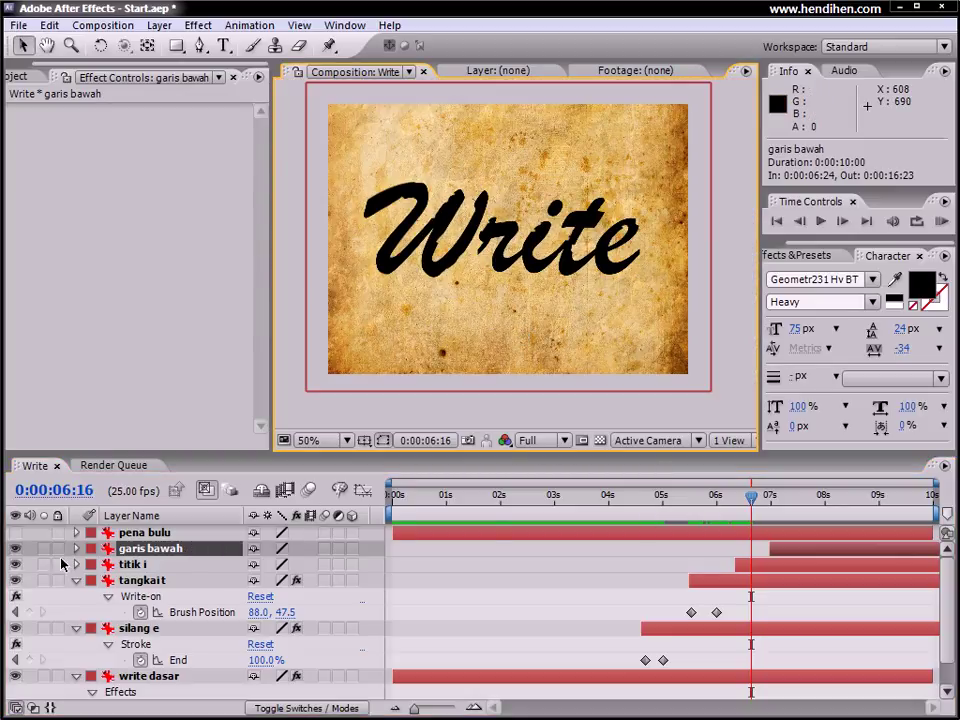
{"action": "mouse_move", "coordinate": [751, 495]}
{"action": "left_mouse_down"}
{"action": "mouse_move", "coordinate": [797, 497]}
{"action": "mouse_move", "coordinate": [770, 502]}
{"action": "left_mouse_up"}
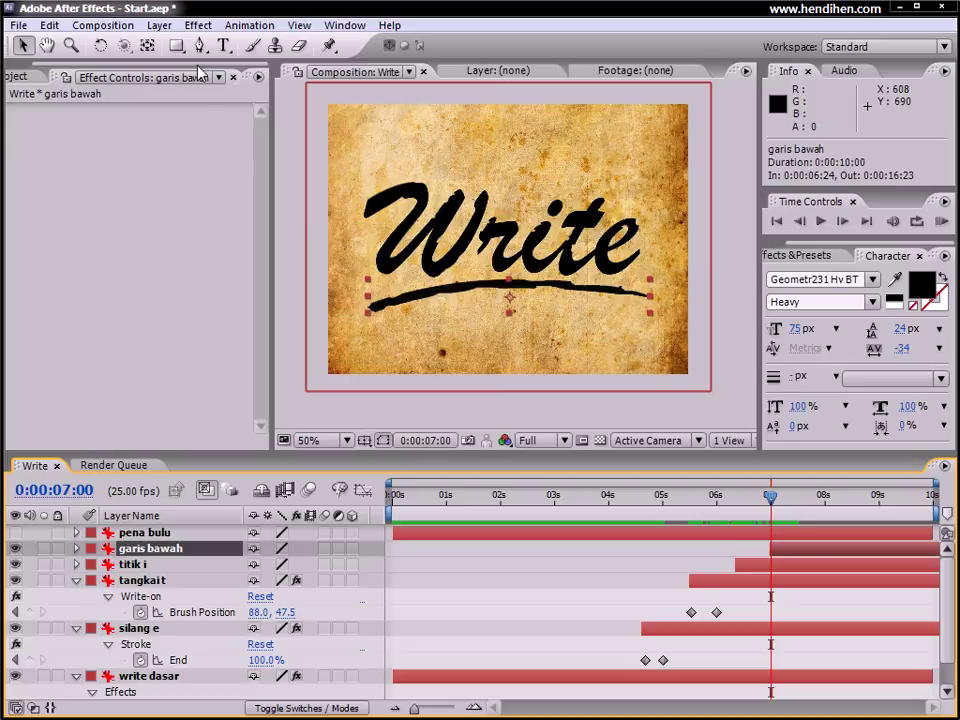
{"action": "left_click", "coordinate": [196, 25]}
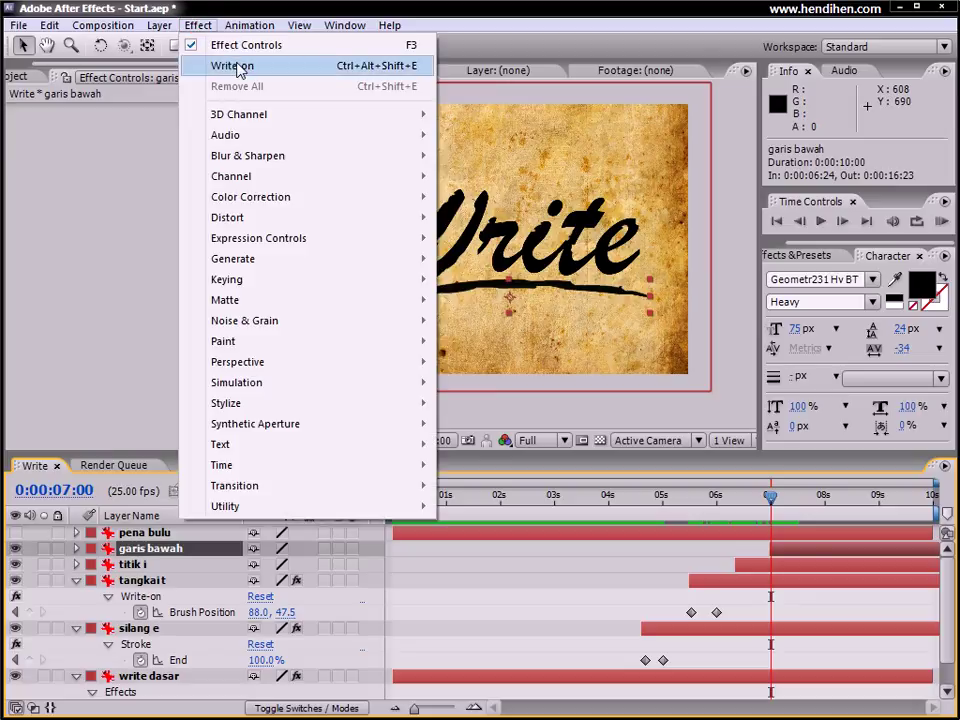
{"action": "left_click", "coordinate": [274, 70]}
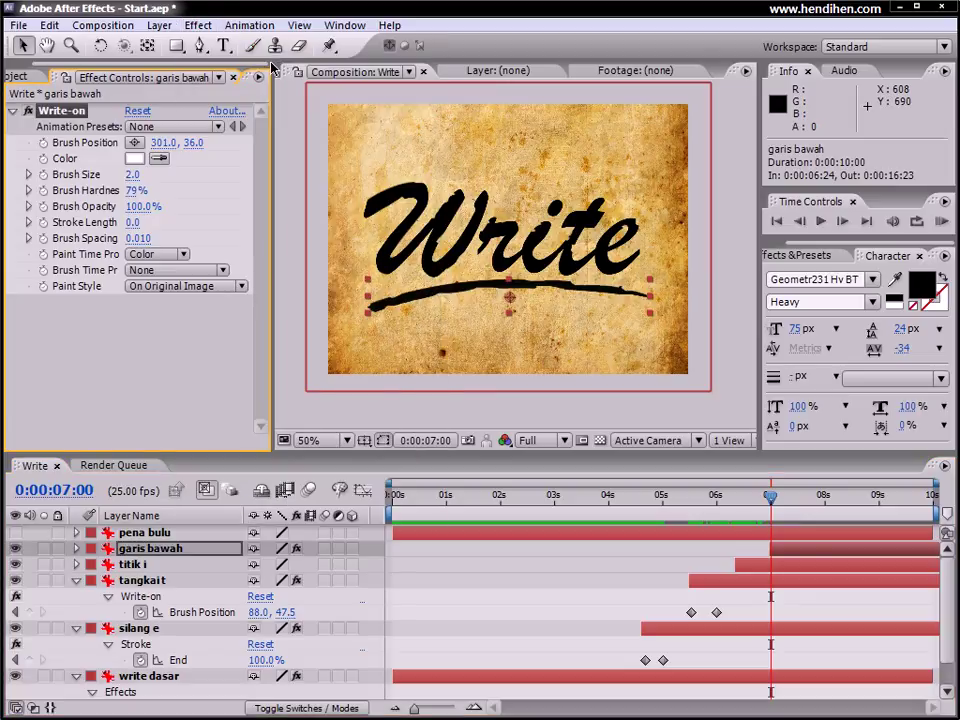
Step: Place the Write-on brush at the underline's left end, 9.0, 64.0, and start keyframing its position at 0:00:07:00
{"action": "left_click", "coordinate": [120, 550]}
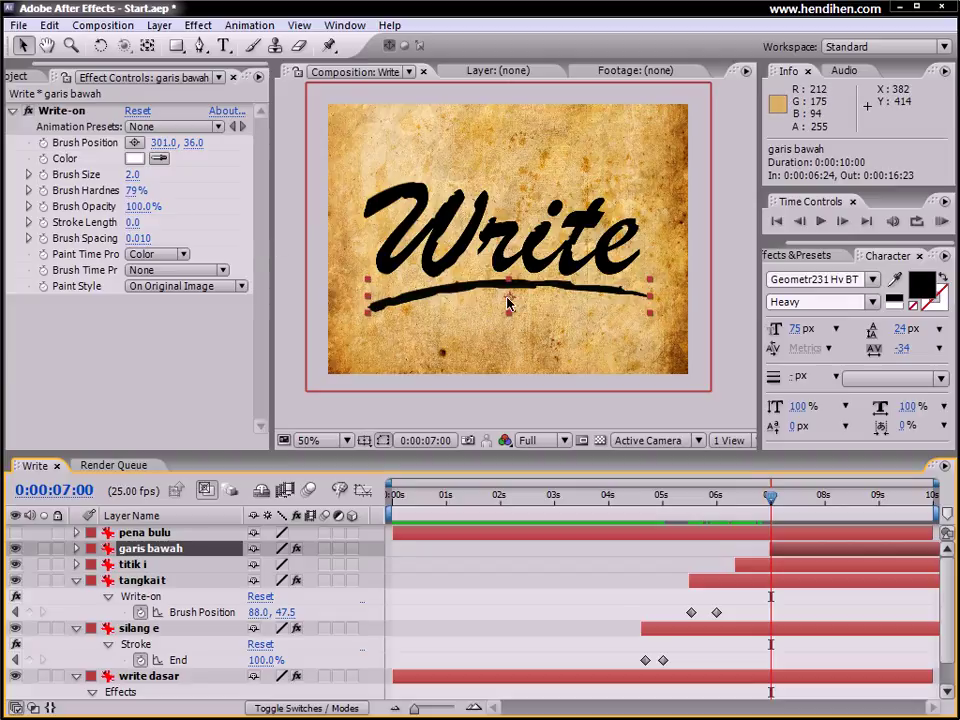
{"action": "left_click_drag", "start_coordinate": [164, 143], "coordinate": [183, 144]}
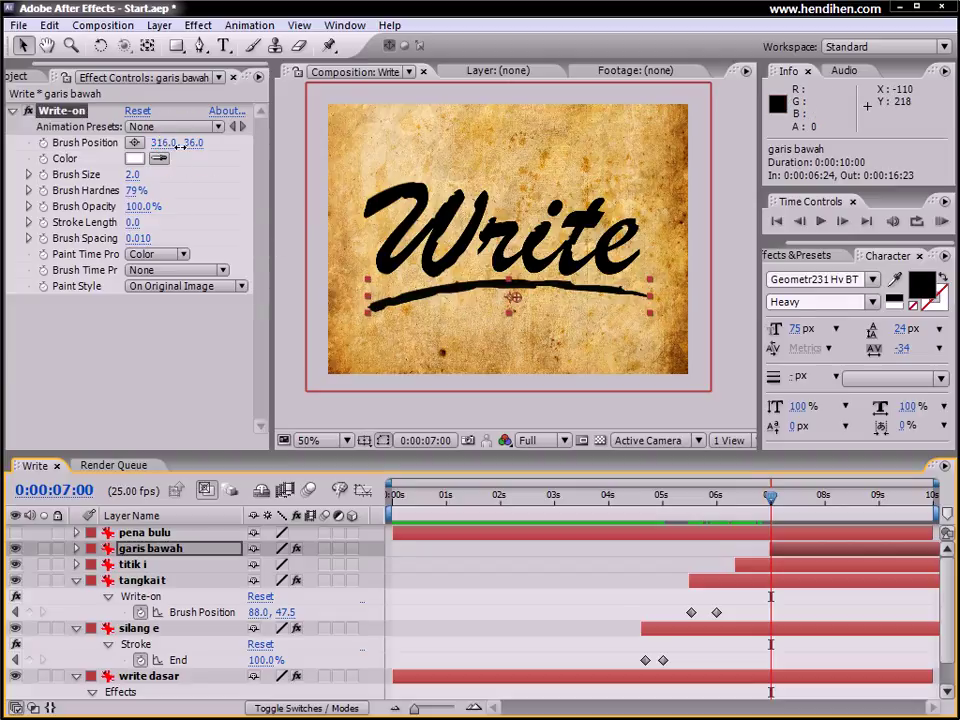
{"action": "left_click_drag", "start_coordinate": [514, 302], "coordinate": [372, 316]}
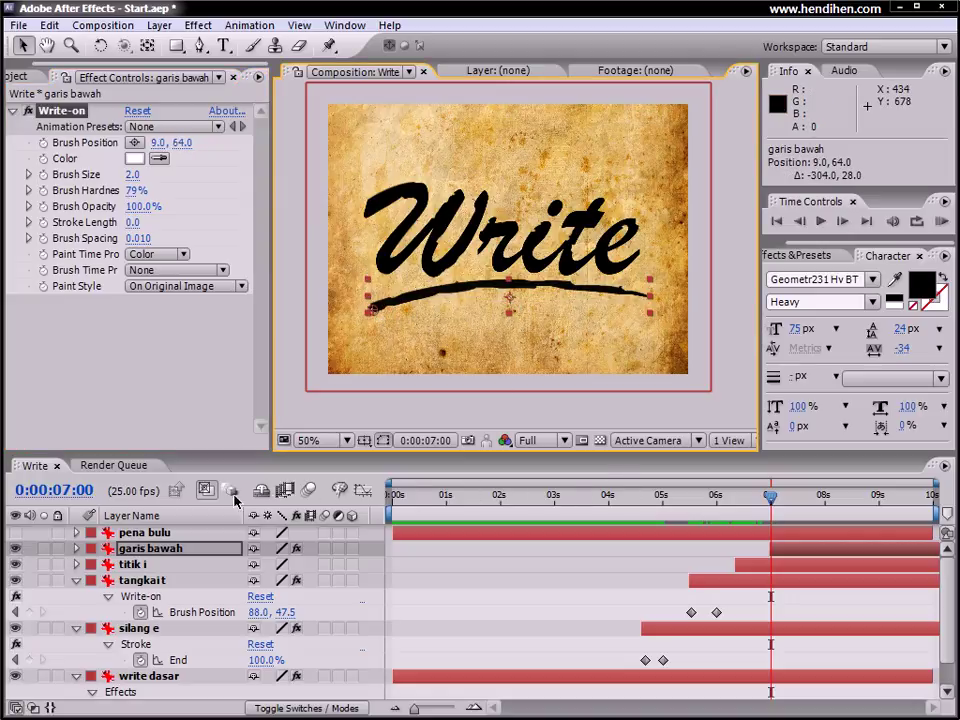
{"action": "left_click", "coordinate": [45, 143]}
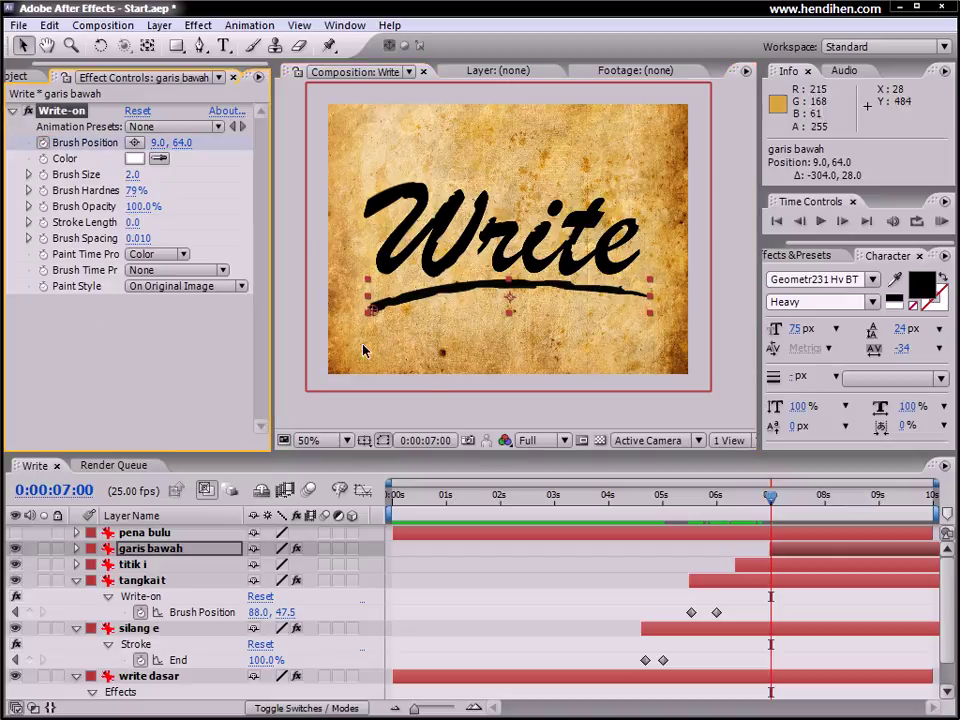
Step: Reveal the animated properties of the garis bawah layer in the timeline
{"action": "left_click", "coordinate": [190, 553]}
{"action": "left_click", "coordinate": [249, 25]}
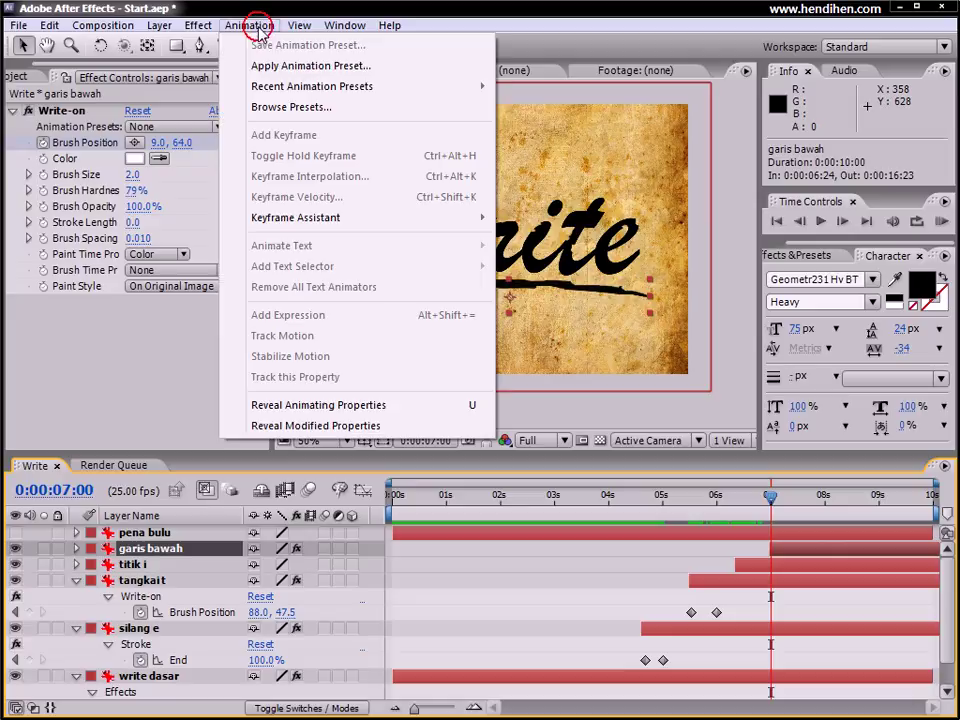
{"action": "left_click", "coordinate": [260, 403]}
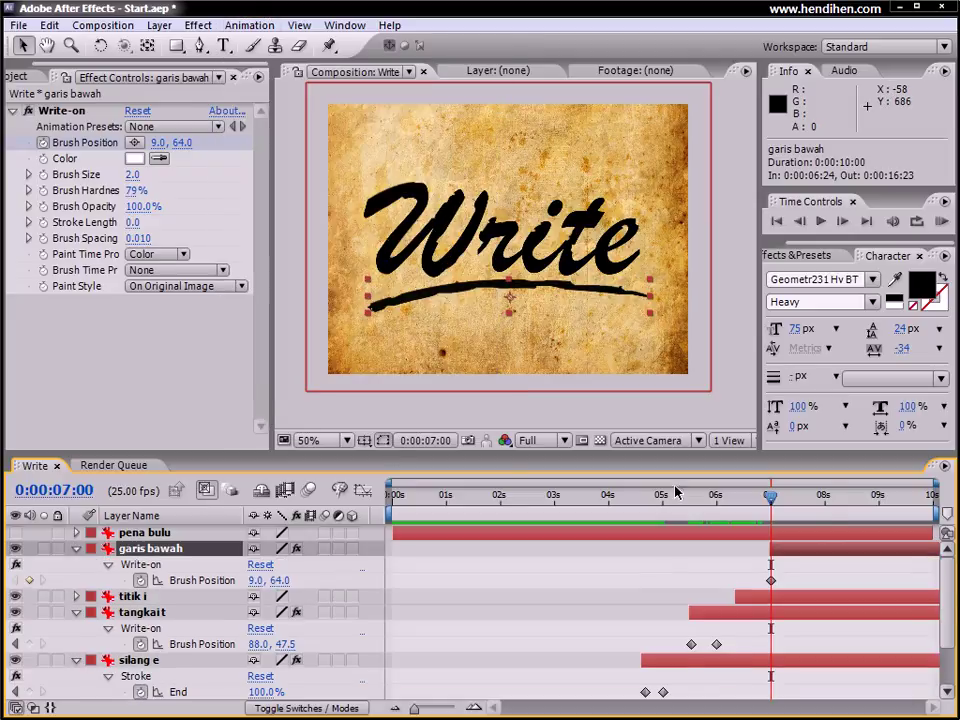
Step: At 0:00:07:13, enlarge the Write-on brush size to 23.3 and keyframe the brush at the underline's middle, 305.0, 4.0
{"action": "left_click_drag", "start_coordinate": [776, 503], "coordinate": [804, 503]}
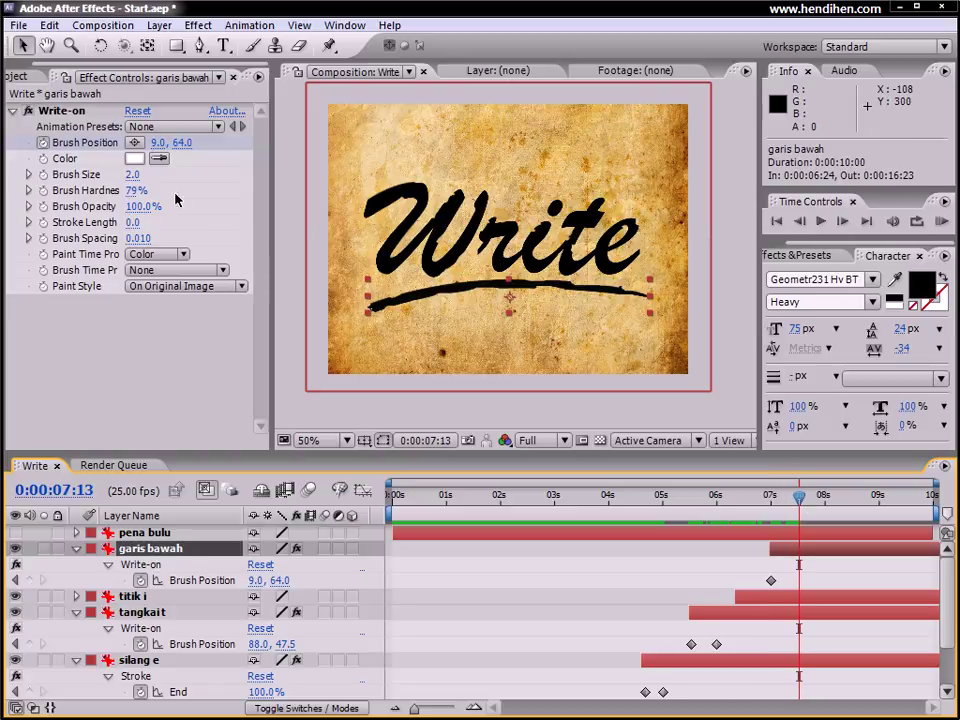
{"action": "left_click", "coordinate": [135, 175]}
{"action": "left_click", "coordinate": [253, 140]}
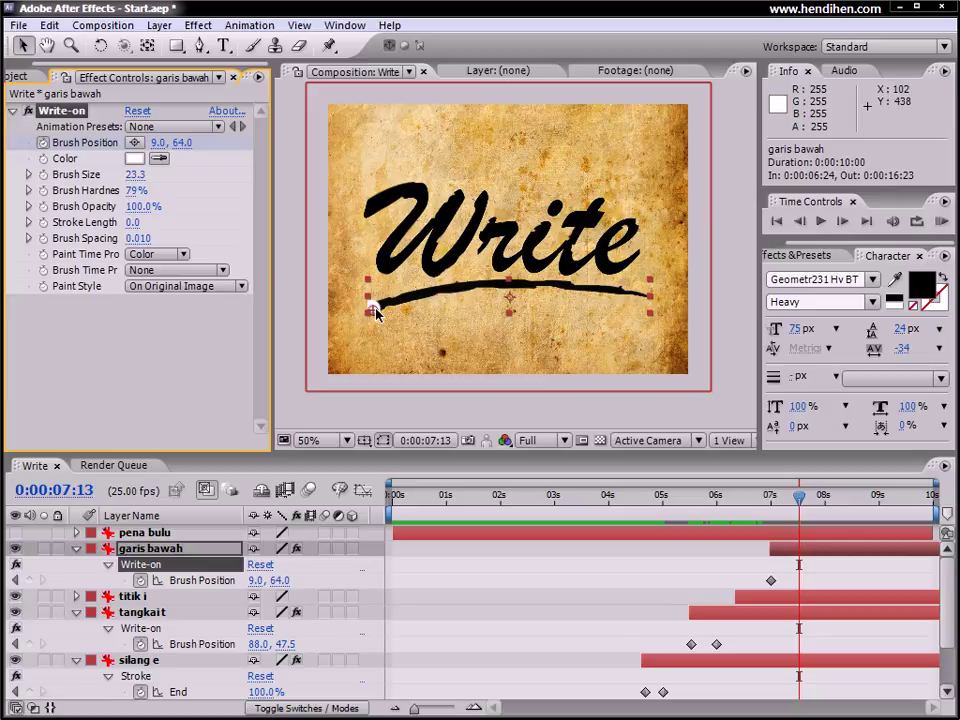
{"action": "left_click_drag", "start_coordinate": [375, 312], "coordinate": [510, 283]}
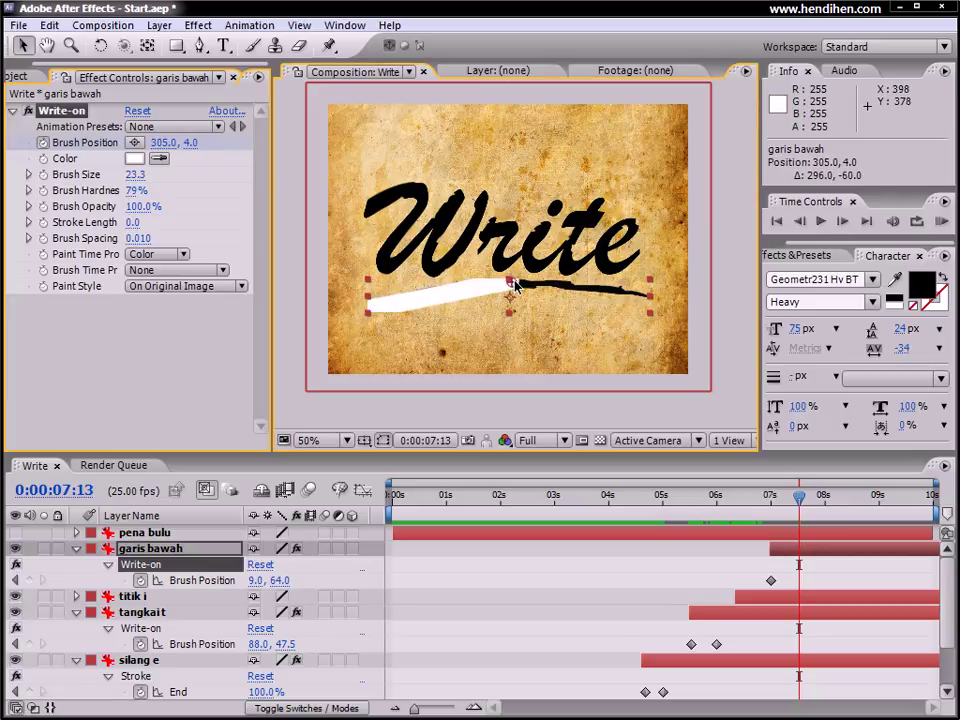
Step: Keyframe the brush at the underline's right end, 601.0, 38.0, at 0:00:08:00, and scrub to check that the stroke covers the line
{"action": "left_click_drag", "start_coordinate": [805, 503], "coordinate": [825, 495]}
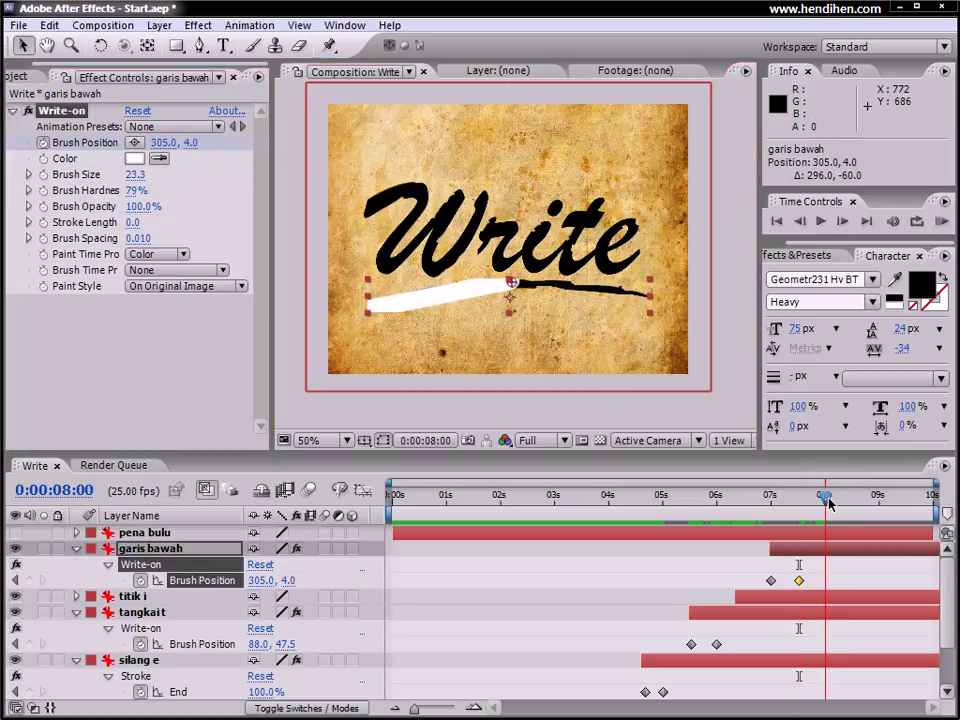
{"action": "left_click_drag", "start_coordinate": [516, 286], "coordinate": [652, 300]}
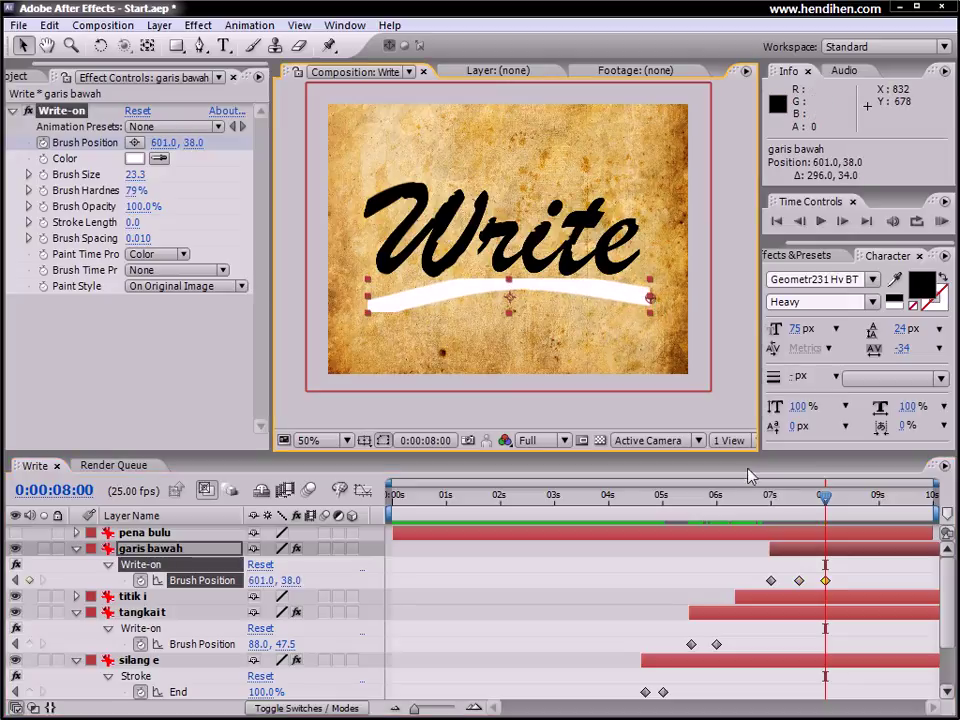
{"action": "left_click_drag", "start_coordinate": [770, 495], "coordinate": [835, 515]}
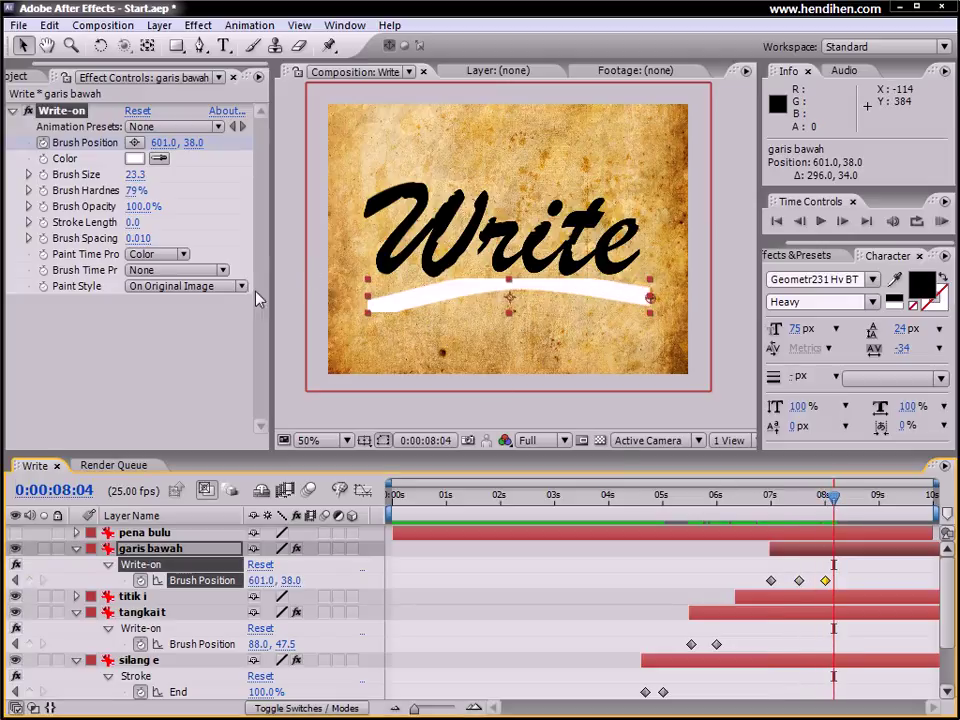
Step: Set the garis bawah Write-on paint style to Reveal Original Image and scrub the timeline to check the underline animation
{"action": "left_click", "coordinate": [222, 287]}
{"action": "left_click", "coordinate": [224, 333]}
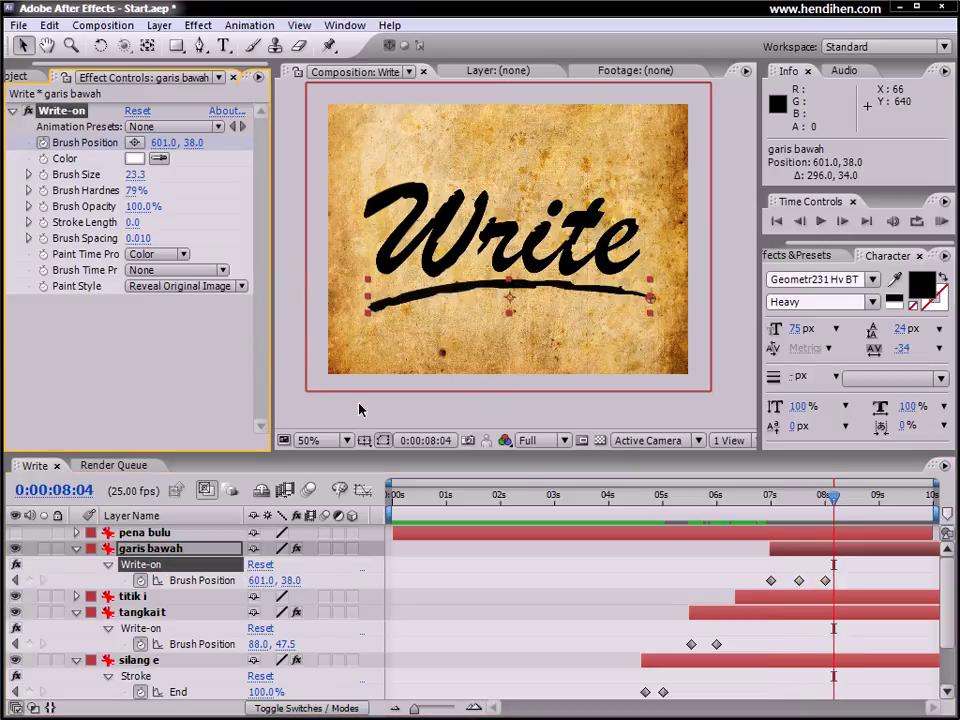
{"action": "mouse_move", "coordinate": [542, 495]}
{"action": "left_mouse_down"}
{"action": "mouse_move", "coordinate": [692, 509]}
{"action": "mouse_move", "coordinate": [847, 553]}
{"action": "left_mouse_up"}
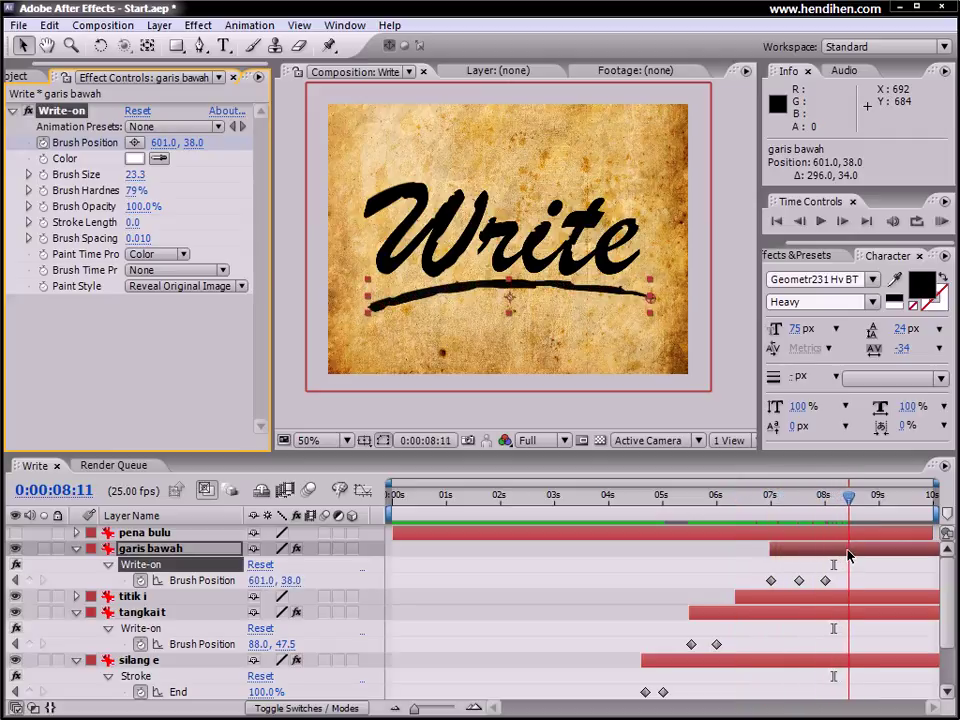